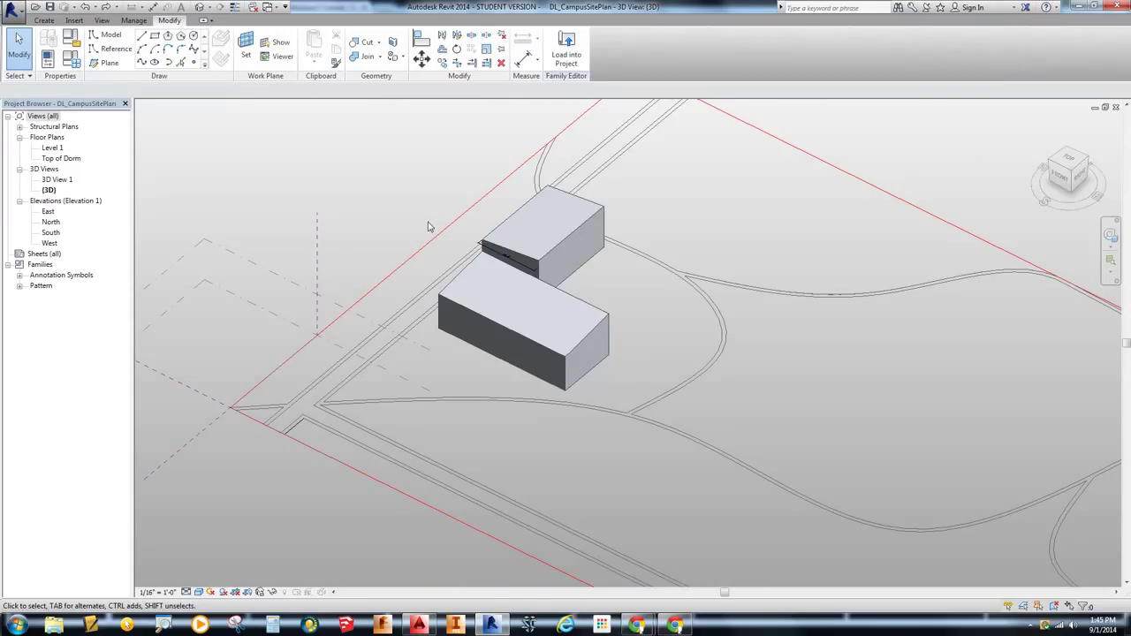
# Make the front mass's right end face the active work plane and display it.
pyautogui.click(243, 45)
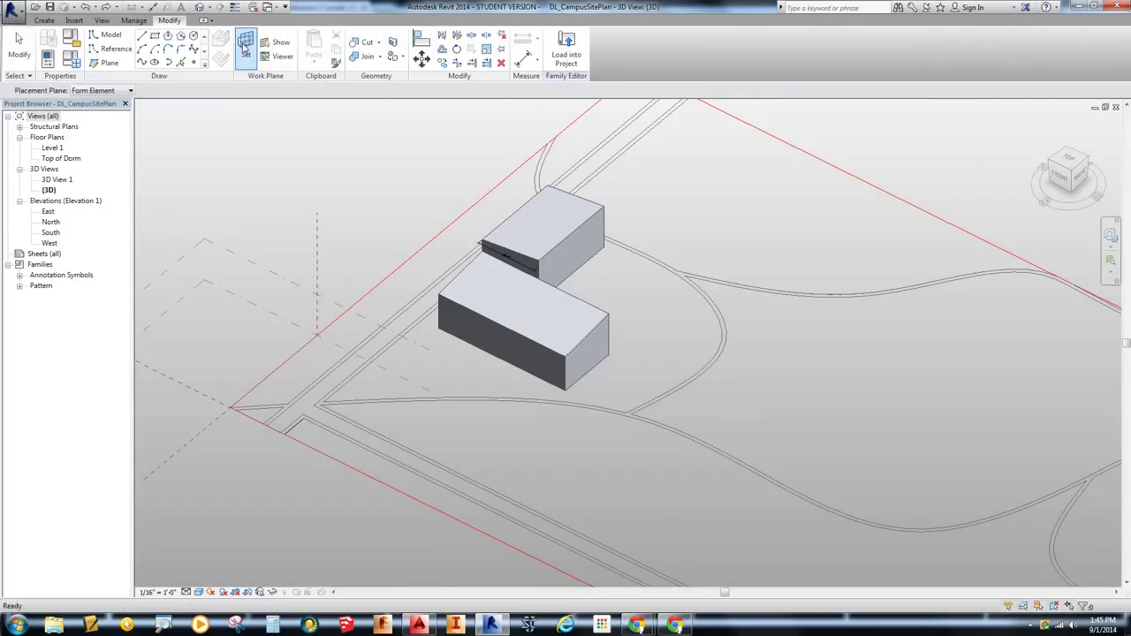
pyautogui.click(607, 341)
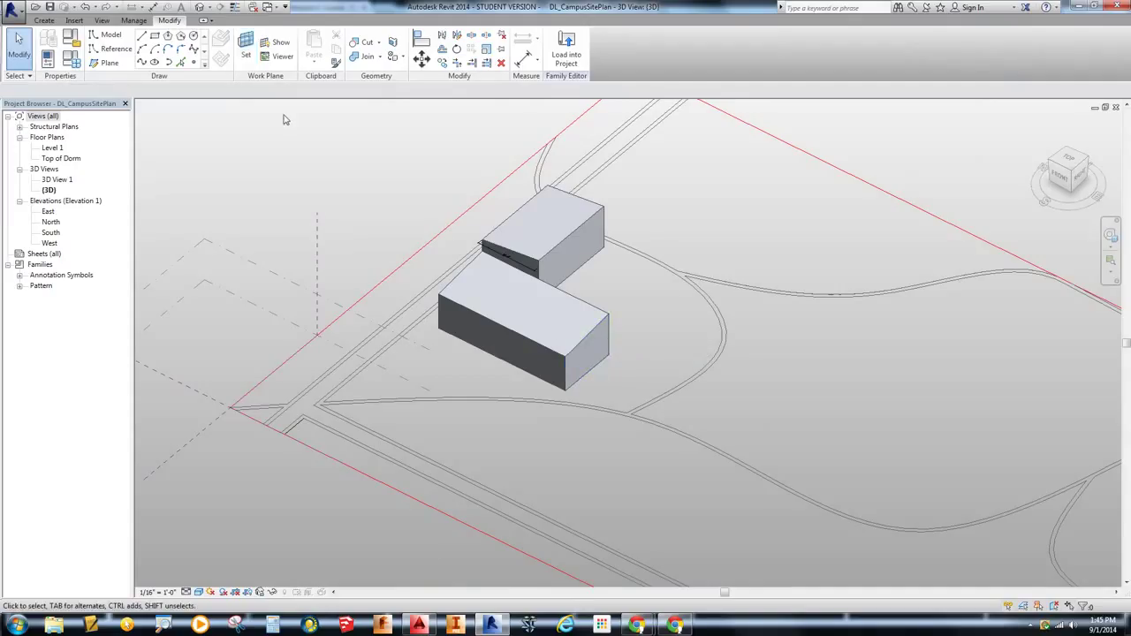
pyautogui.click(278, 42)
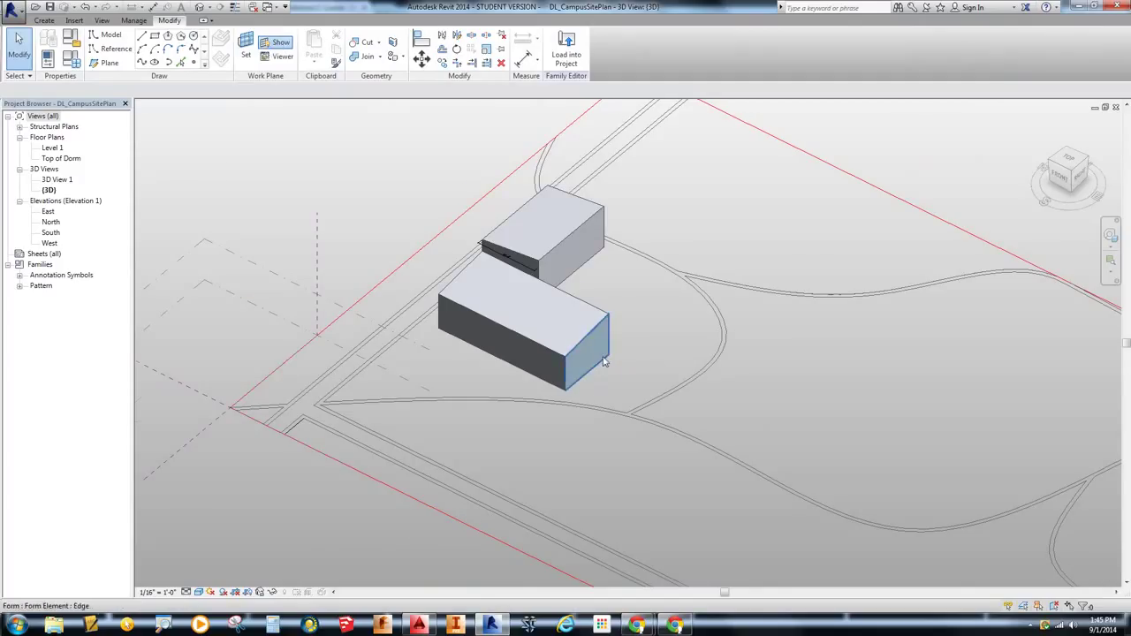
pyautogui.scroll(4, 598, 355)
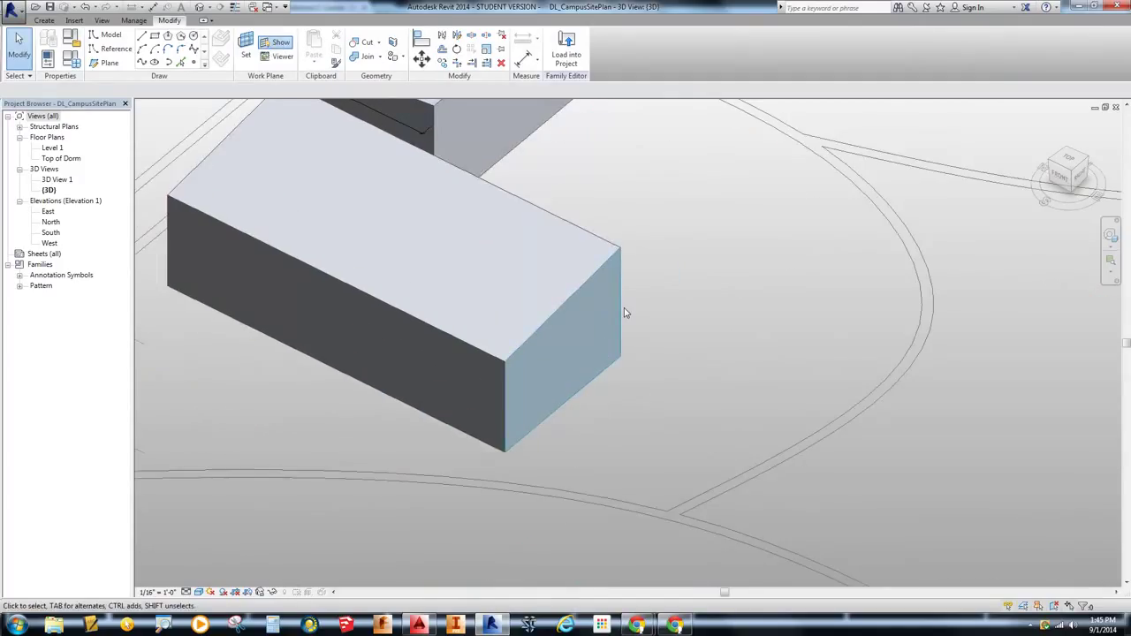
pyautogui.scroll(-4, 580, 322)
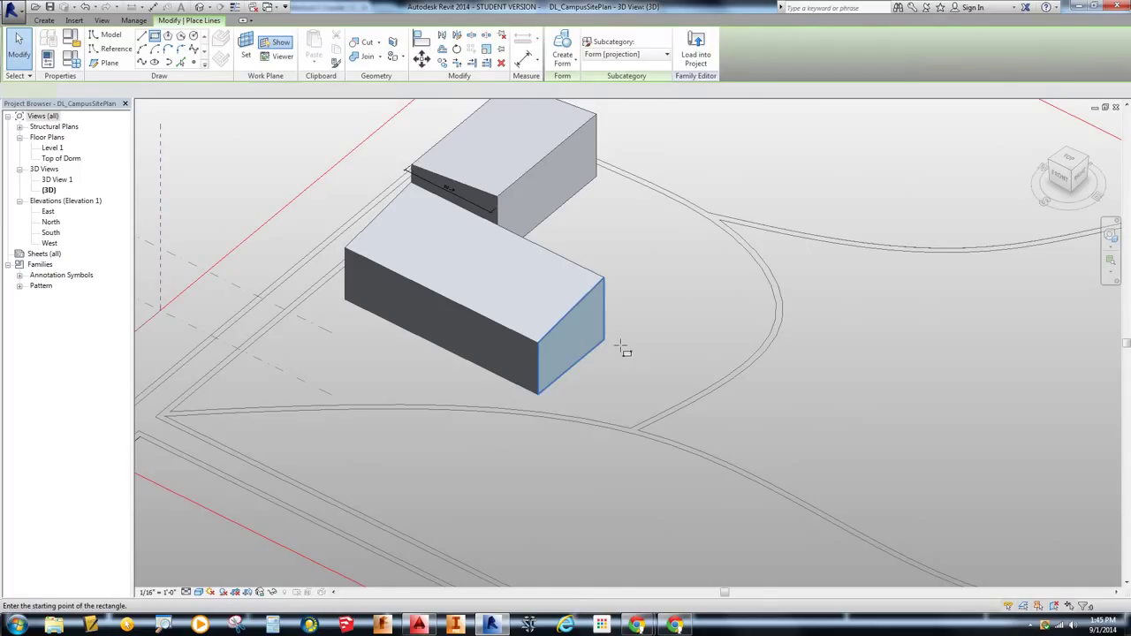
# Draw a rectangle on the front box's end face from its lower edge to an opposite corner.
pyautogui.click(548, 310)
pyautogui.keyDown('shift'); pyautogui.moveTo(465, 268); pyautogui.dragTo(635, 262, button='middle'); pyautogui.keyUp('shift')
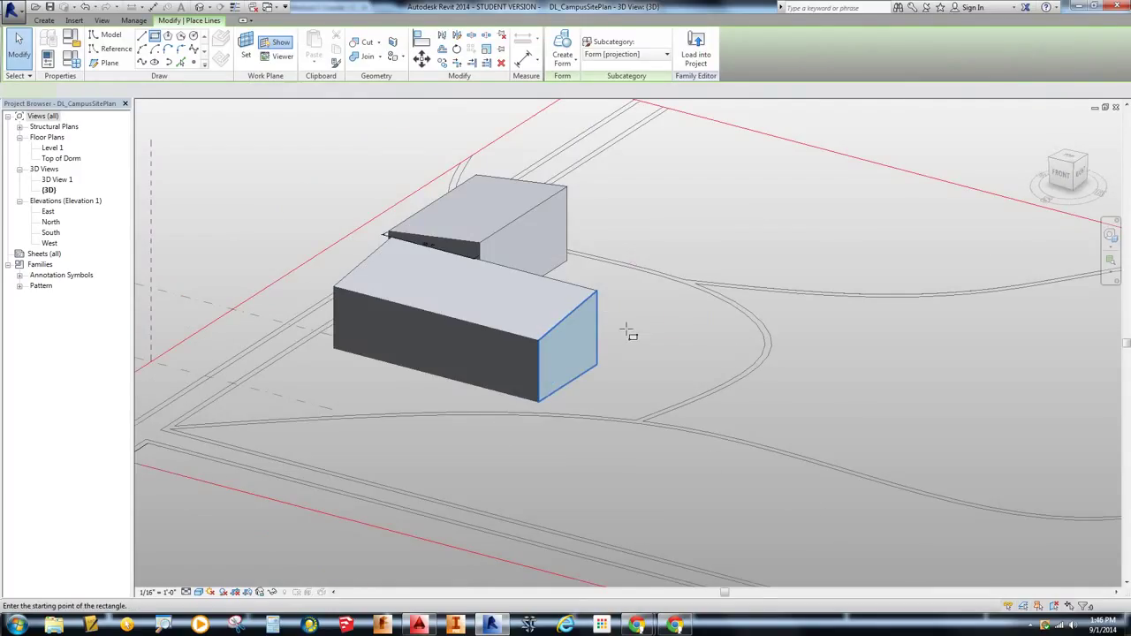
pyautogui.moveTo(638, 345); pyautogui.dragTo(607, 345, button='middle')
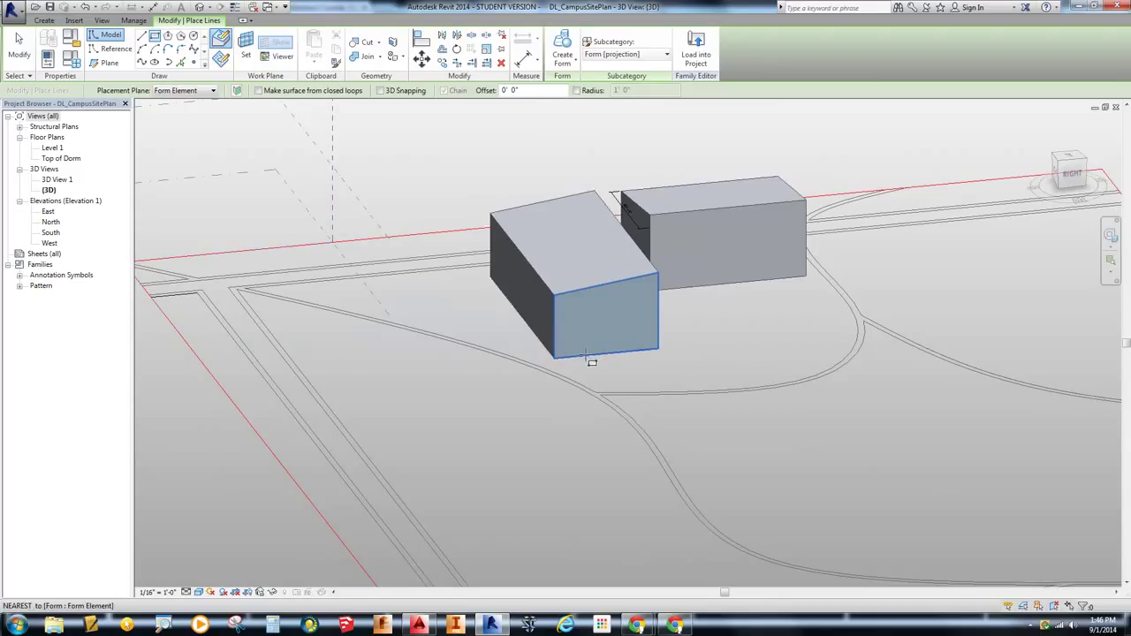
pyautogui.click(588, 357)
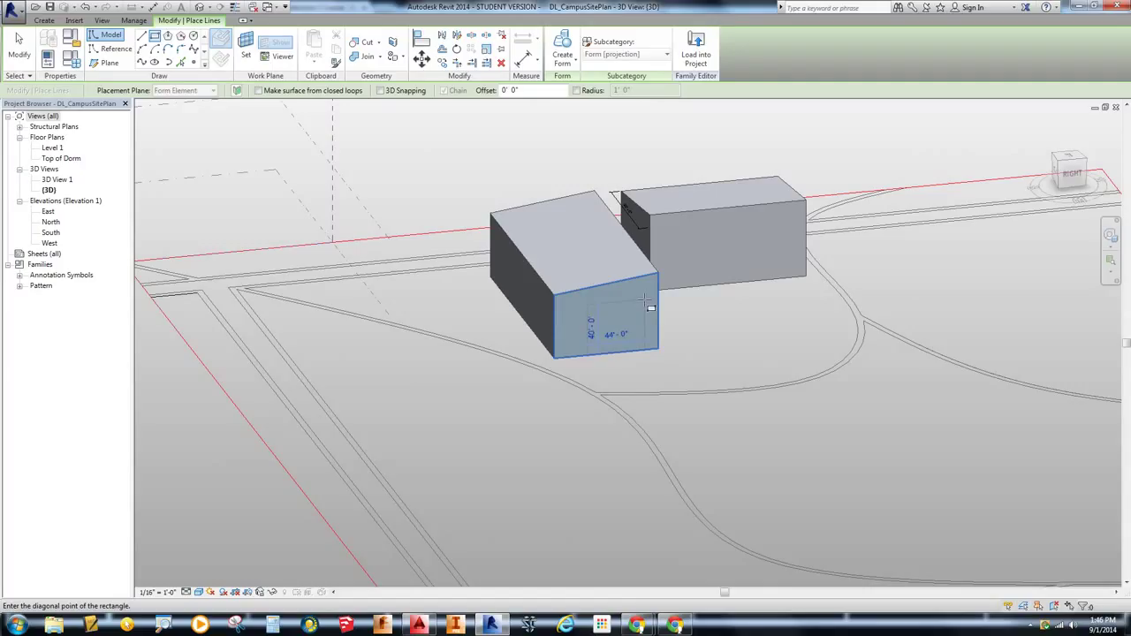
pyautogui.click(644, 302)
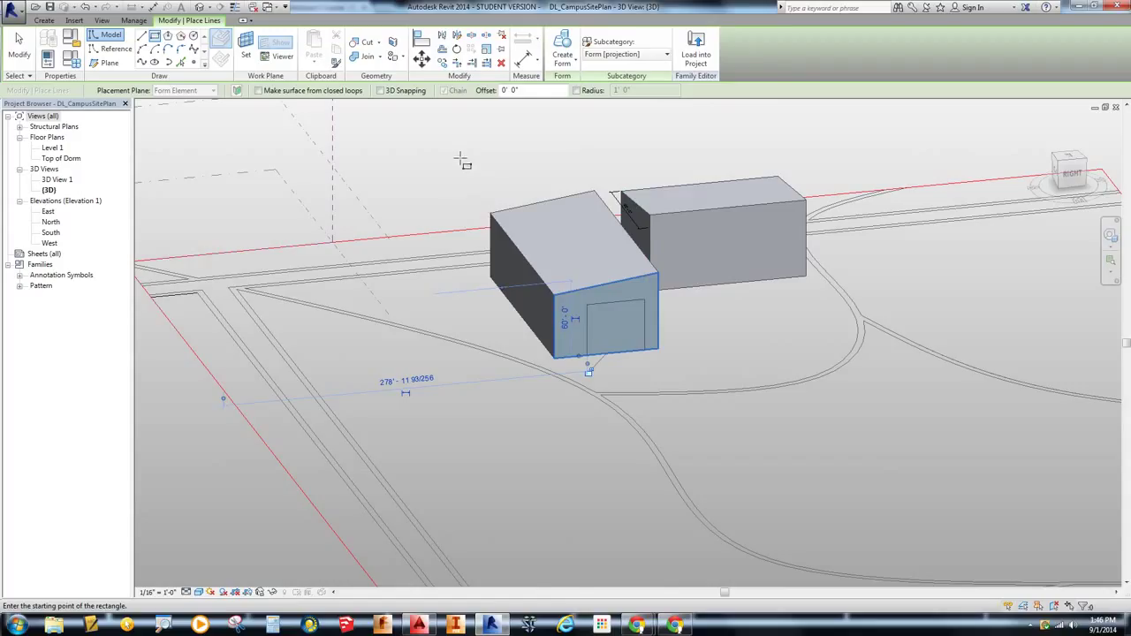
pyautogui.click(562, 62)
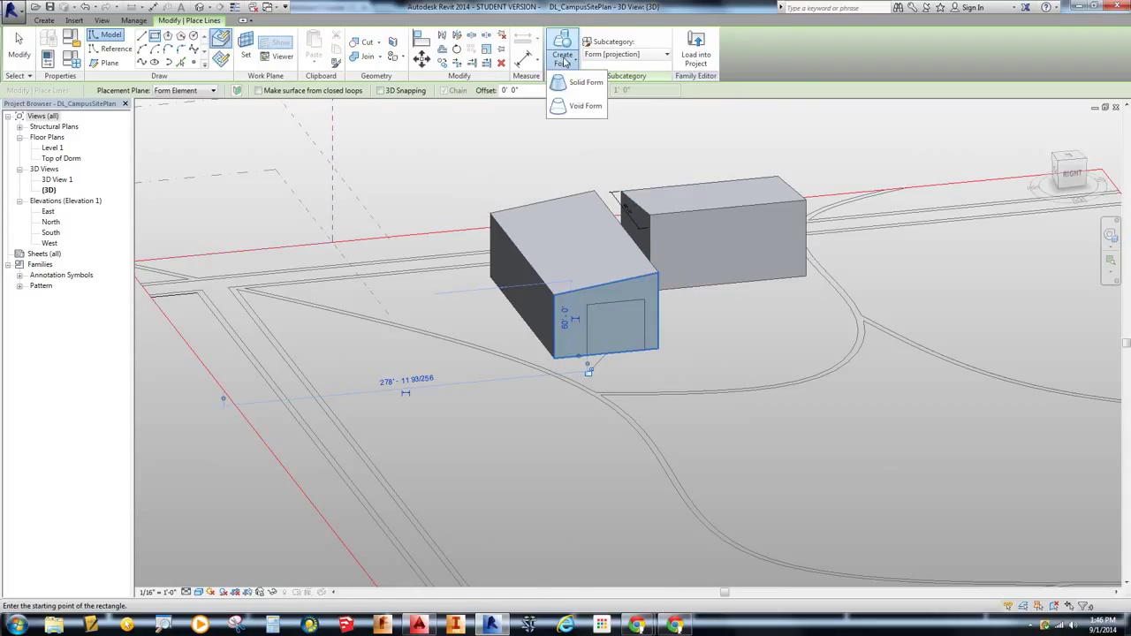
# Extrude the rectangle as a solid form and set the wing's length to 160'.
pyautogui.click(583, 75)
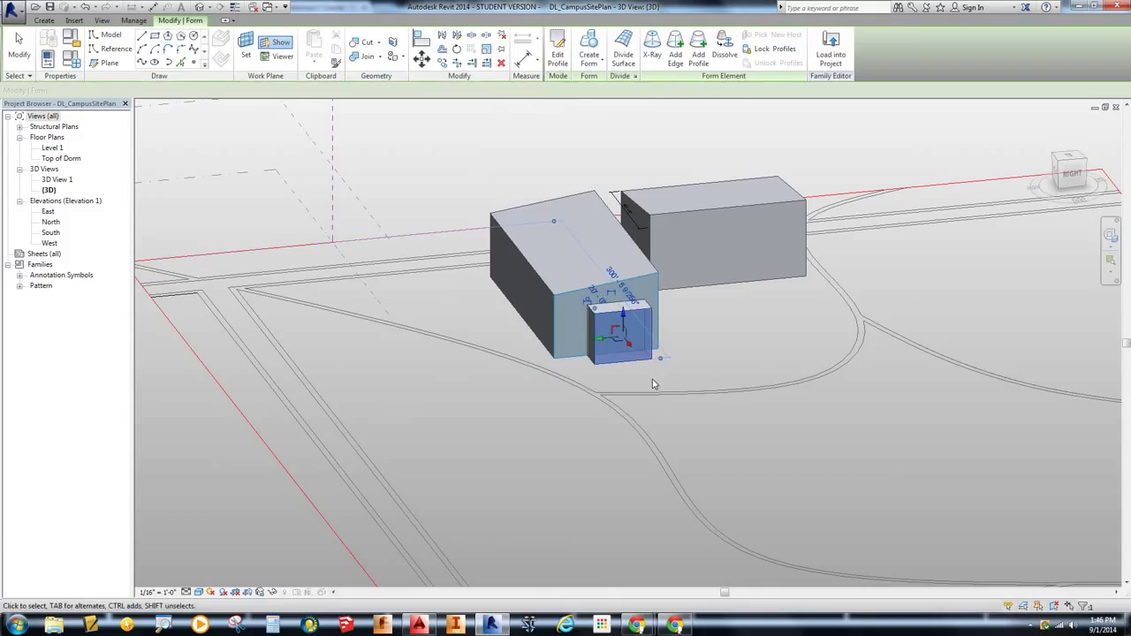
pyautogui.keyDown('shift'); pyautogui.moveTo(656, 384); pyautogui.dragTo(751, 405, button='middle'); pyautogui.keyUp('shift')
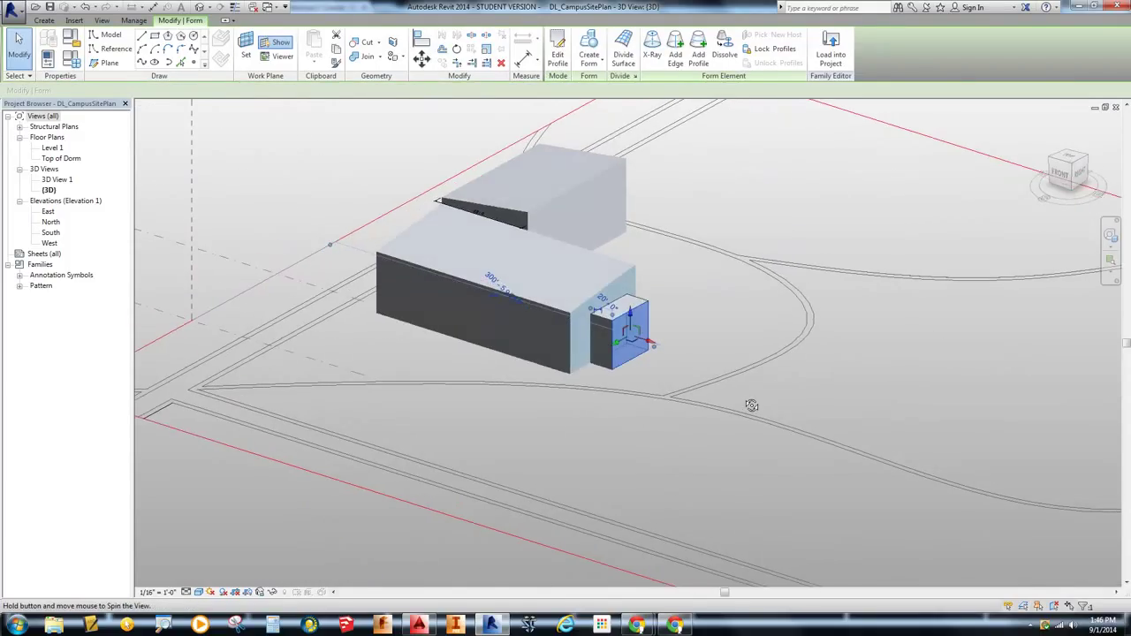
pyautogui.moveTo(651, 346); pyautogui.dragTo(798, 395)
pyautogui.click(662, 321)
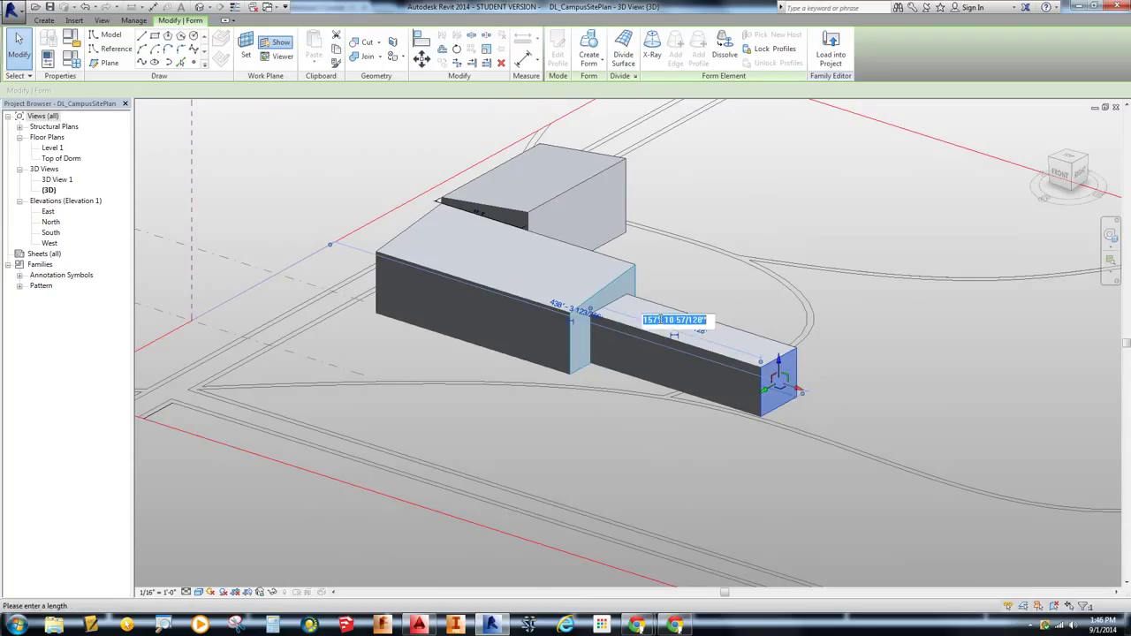
pyautogui.write('160')
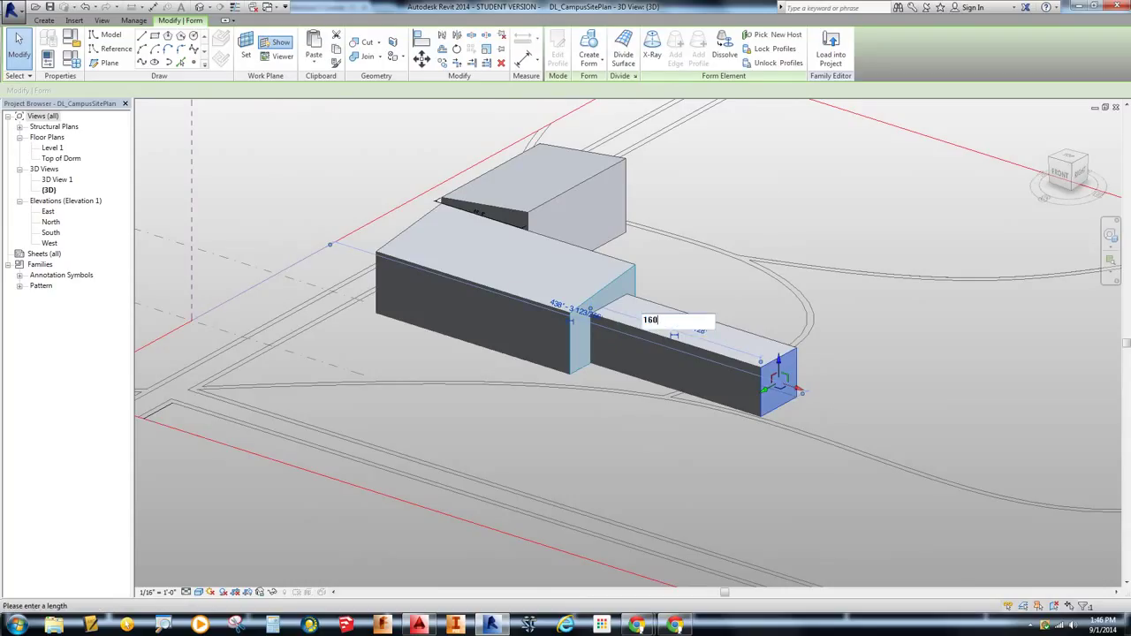
pyautogui.write("'")
pyautogui.press('Return')
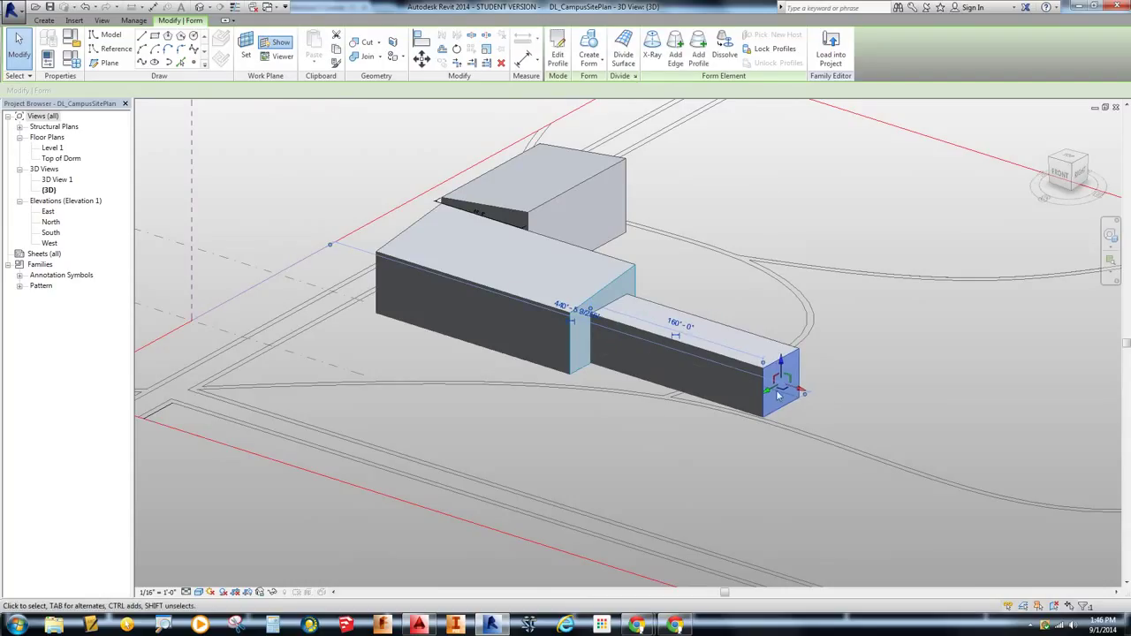
pyautogui.click(864, 361)
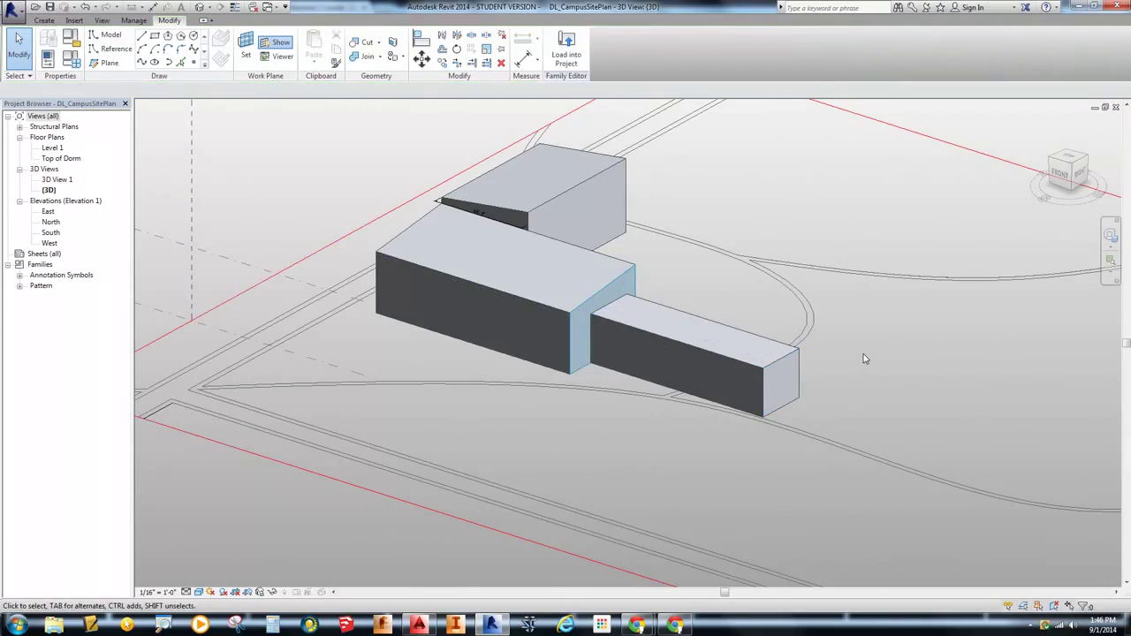
pyautogui.keyDown('shift'); pyautogui.moveTo(871, 384); pyautogui.dragTo(804, 430, button='middle'); pyautogui.keyUp('shift')
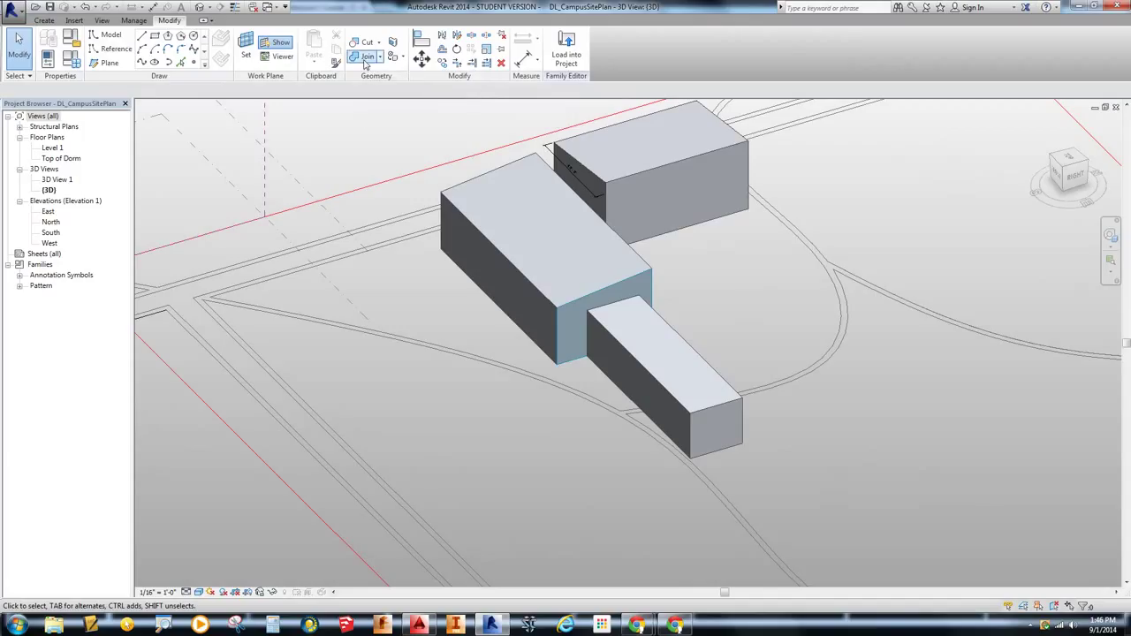
# Join the long wing to the main front block.
pyautogui.click(362, 57)
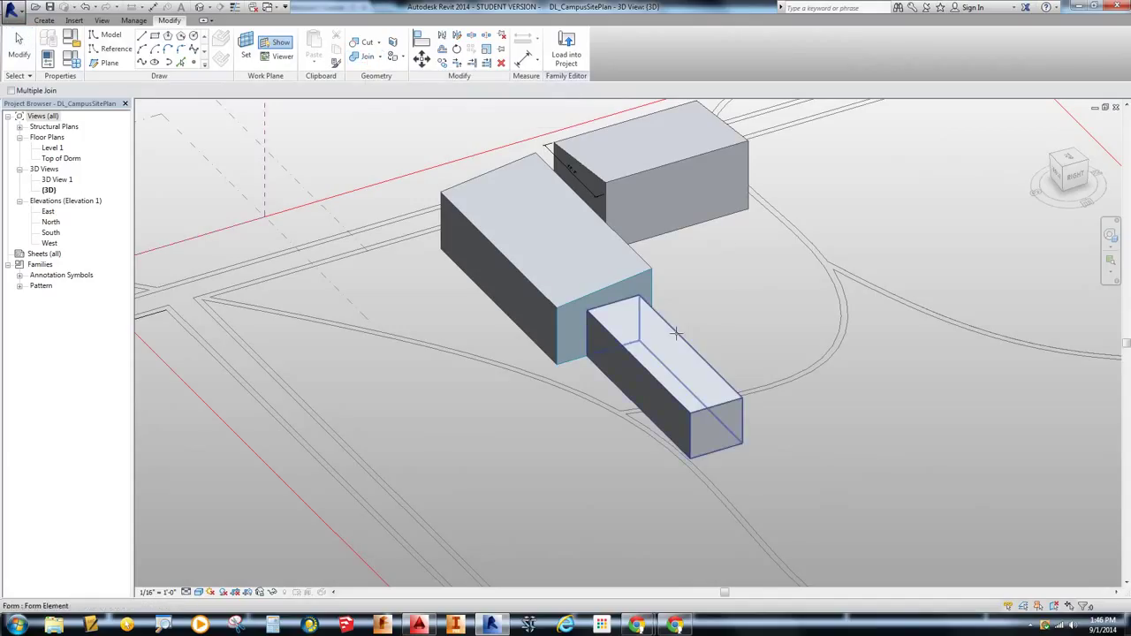
pyautogui.click(654, 311)
pyautogui.click(612, 286)
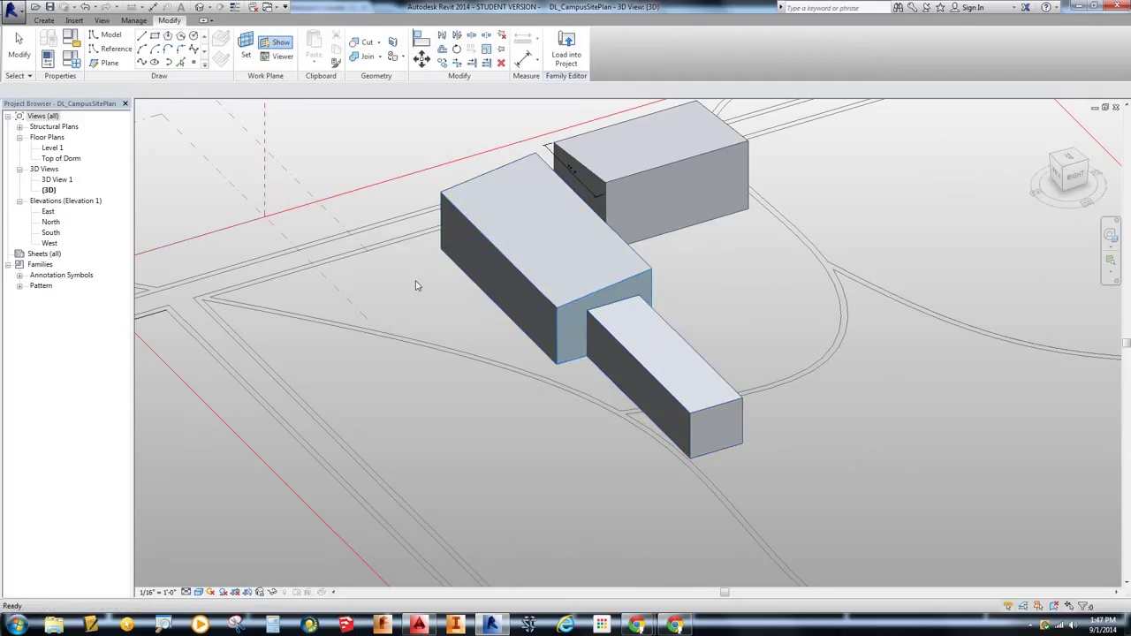
# Set the wing's long side face as the work plane and orbit to a front view.
pyautogui.press('Escape')
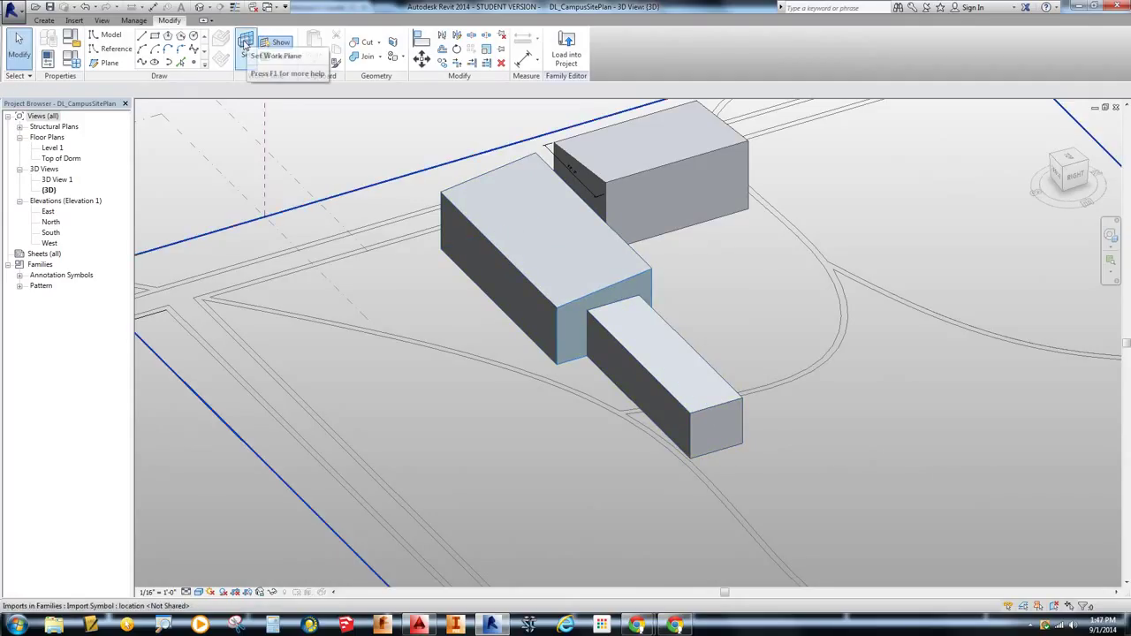
pyautogui.click(246, 46)
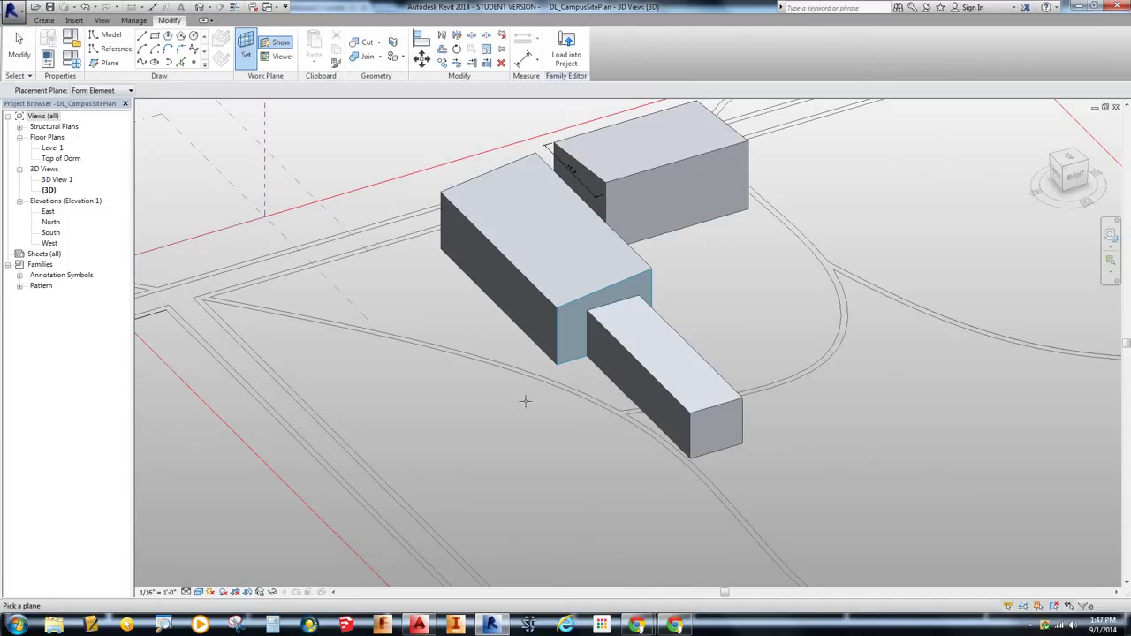
pyautogui.click(638, 390)
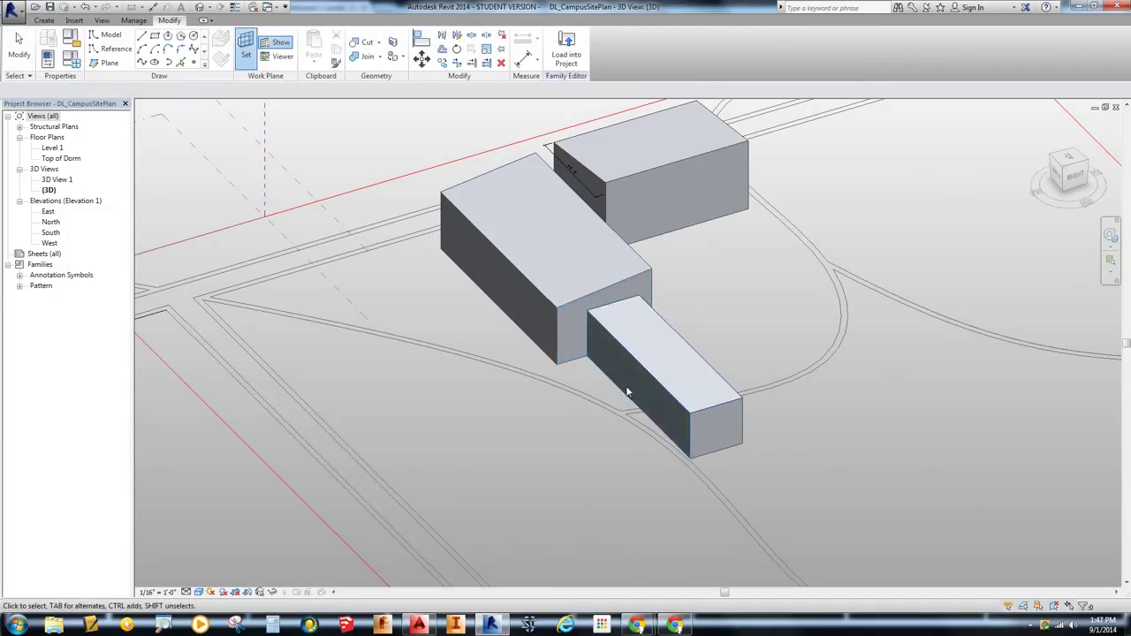
pyautogui.keyDown('shift'); pyautogui.moveTo(565, 406); pyautogui.dragTo(753, 379, button='middle'); pyautogui.keyUp('shift')
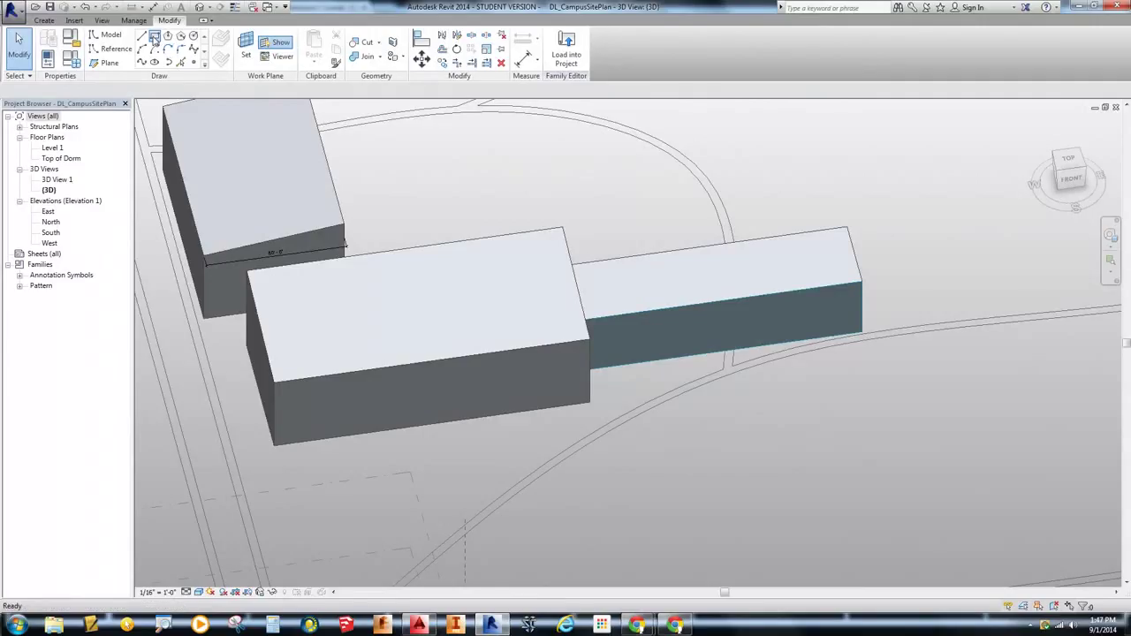
# Sketch the walkway rectangle on the wing's side face and make it a void form.
pyautogui.click(154, 37)
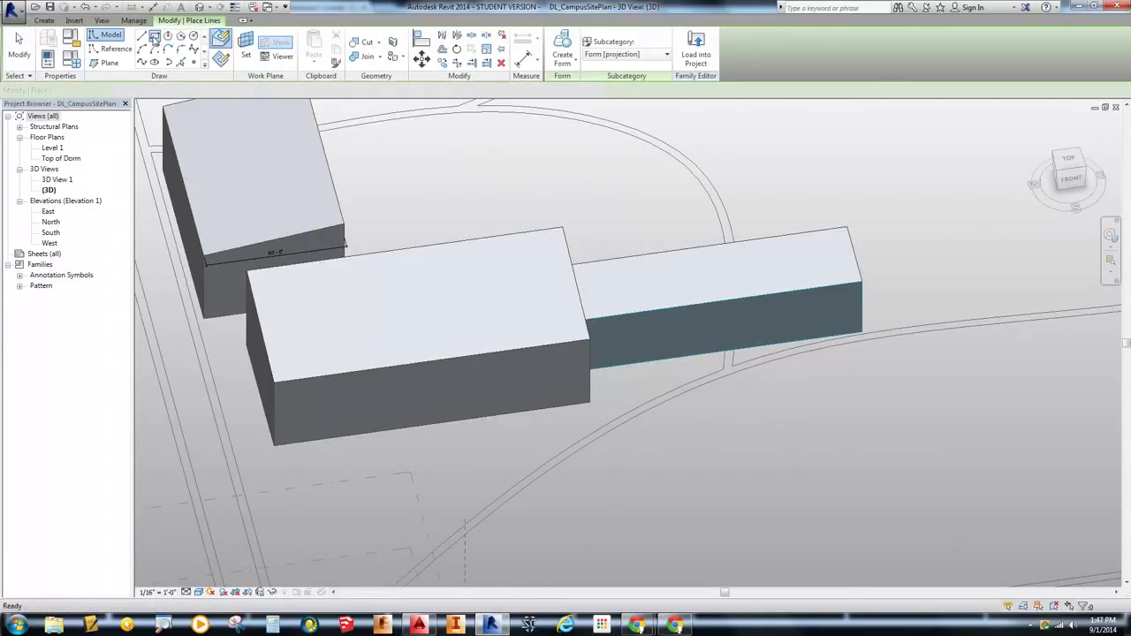
pyautogui.click(698, 334)
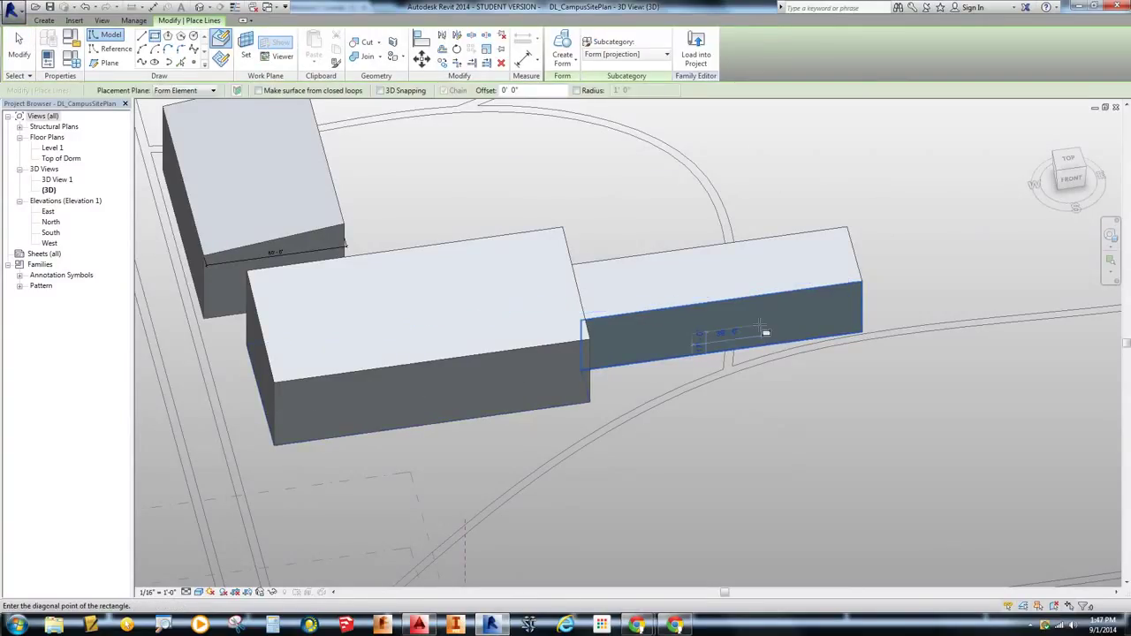
pyautogui.scroll(5, 775, 329)
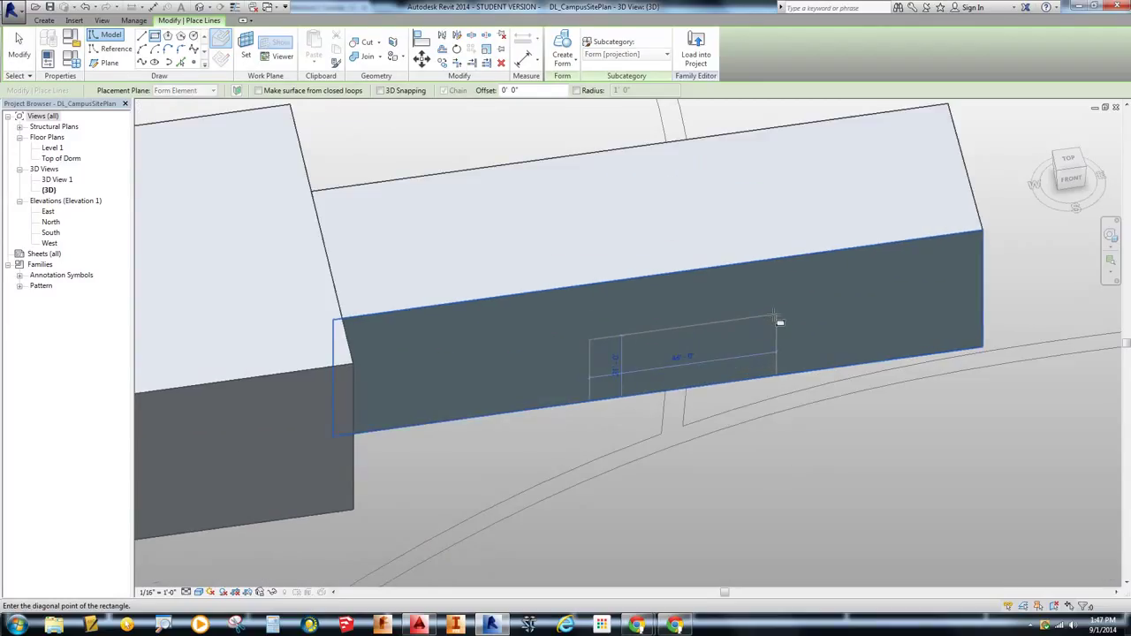
pyautogui.click(779, 320)
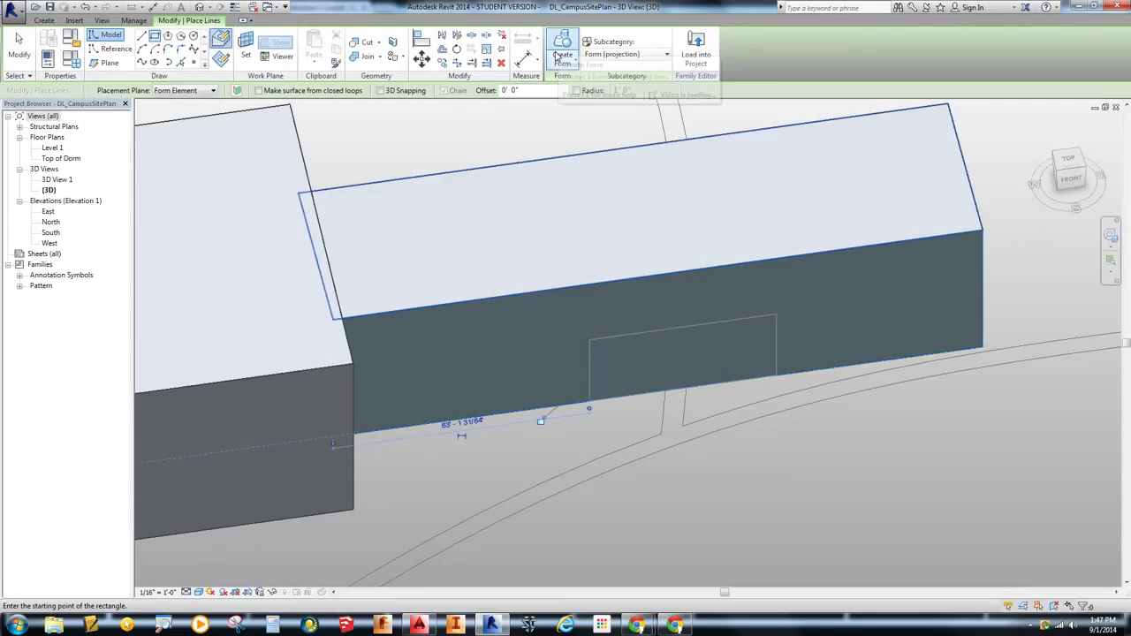
pyautogui.click(560, 62)
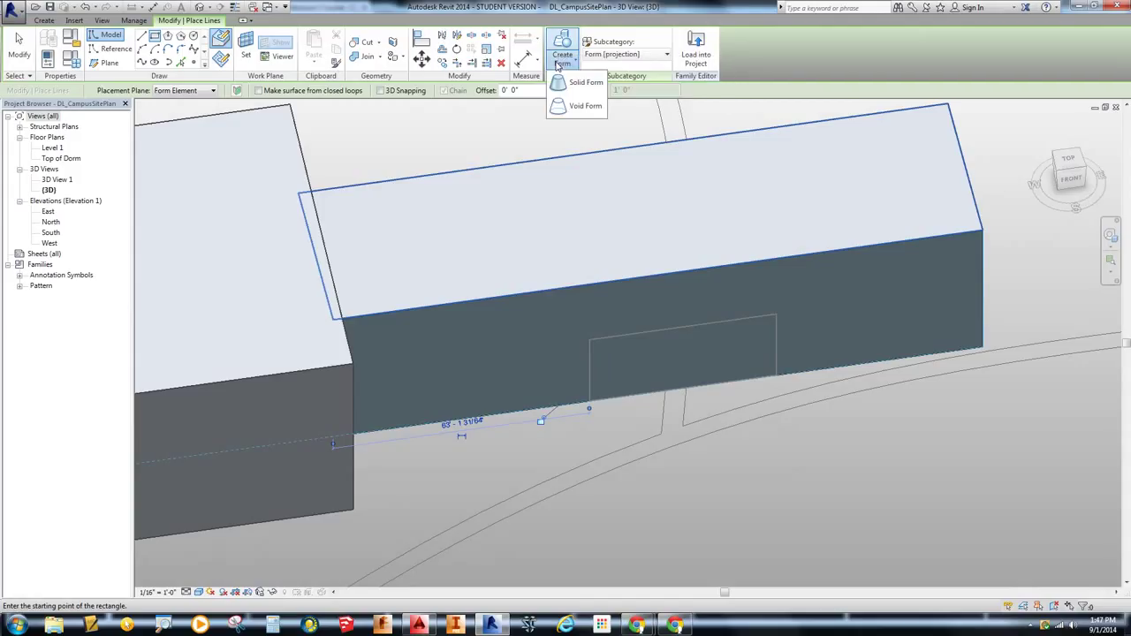
pyautogui.click(581, 106)
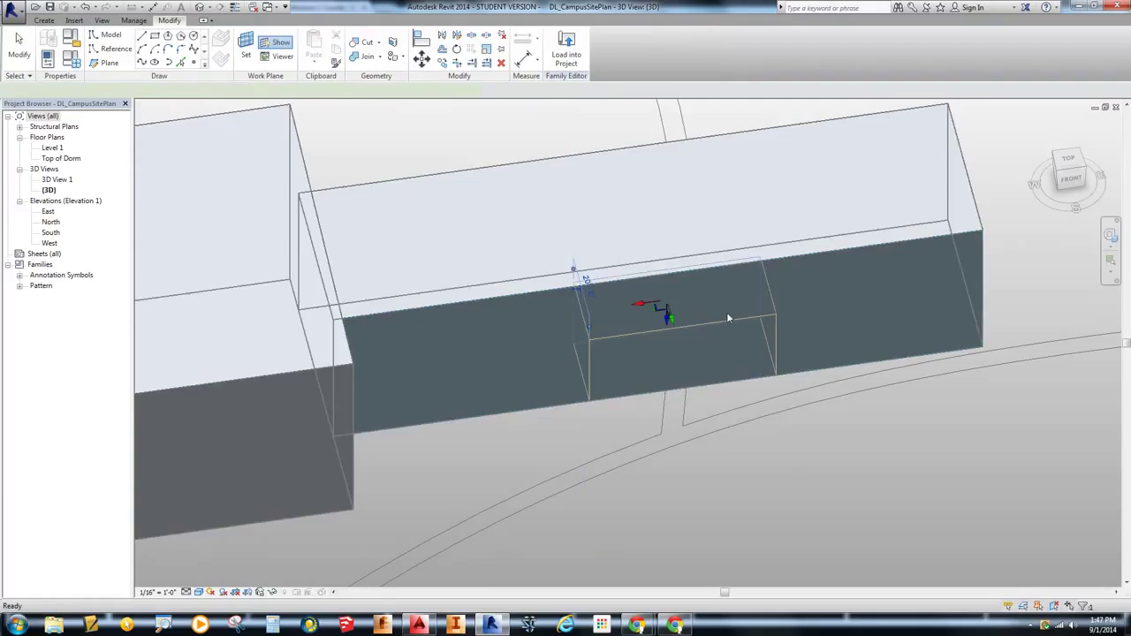
# Change the void's 20' dimension to 40', then 50', so it cuts through the wing.
pyautogui.moveTo(727, 318)
pyautogui.keyDown('shift'); pyautogui.mouseDown(button='middle')
pyautogui.moveTo(723, 309)
pyautogui.moveTo(575, 424)
pyautogui.moveTo(714, 324)
pyautogui.mouseUp(button='middle'); pyautogui.keyUp('shift')
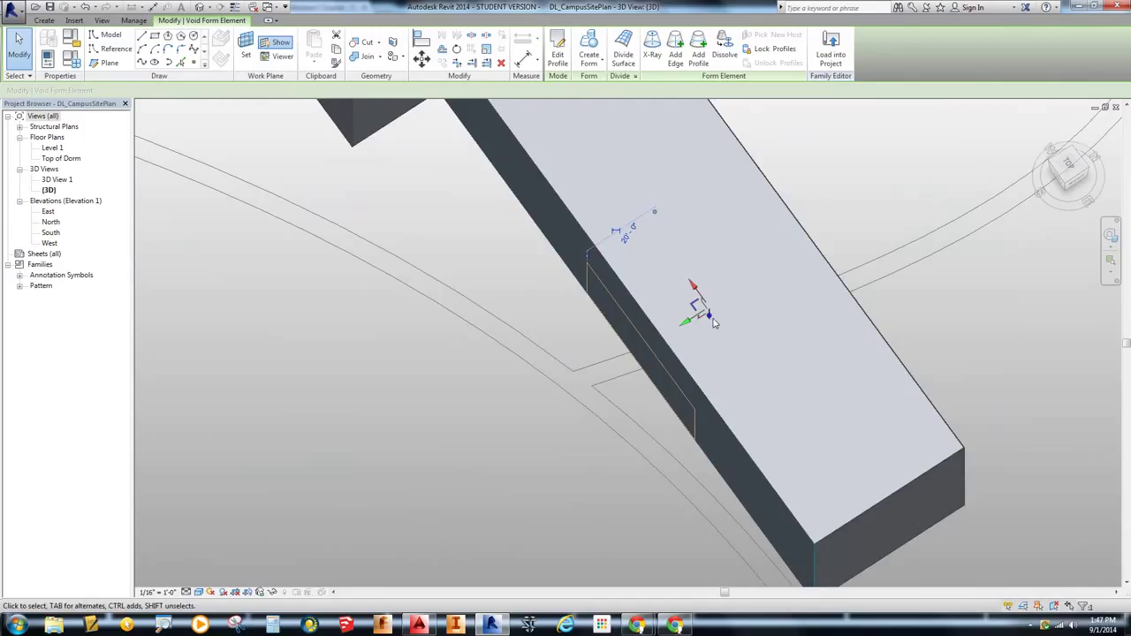
pyautogui.scroll(-2, 794, 238)
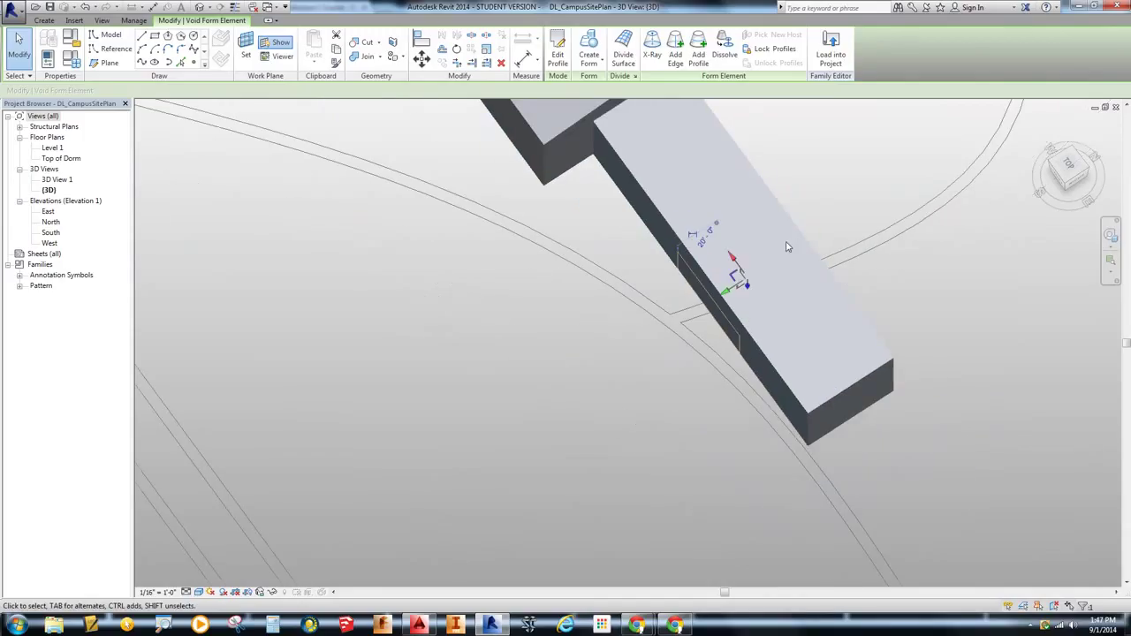
pyautogui.click(701, 244)
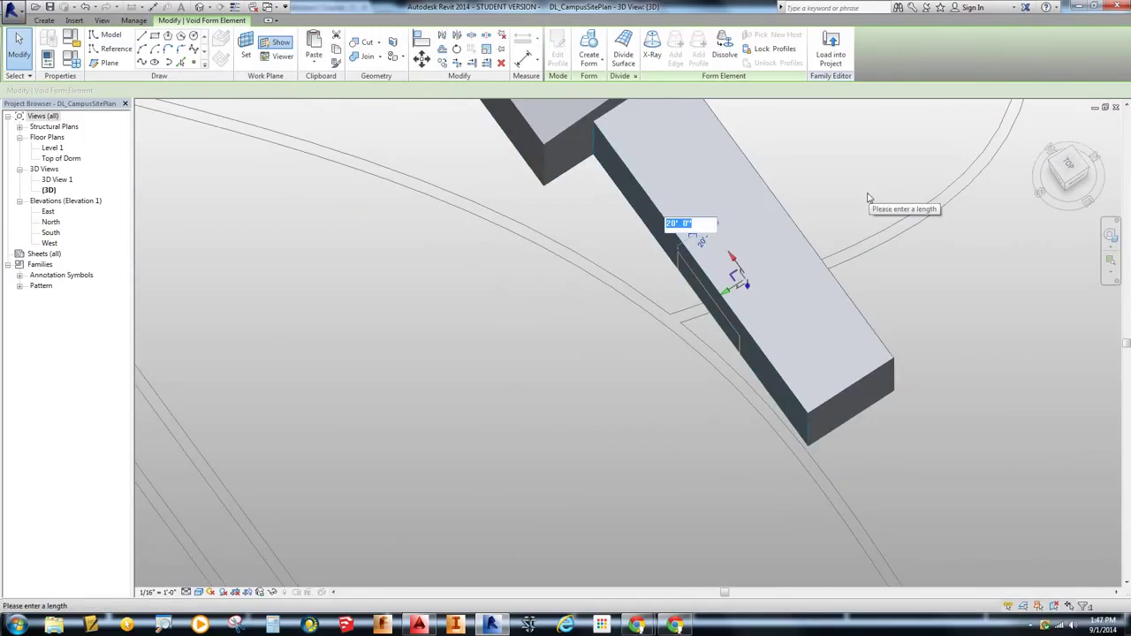
pyautogui.write('40')
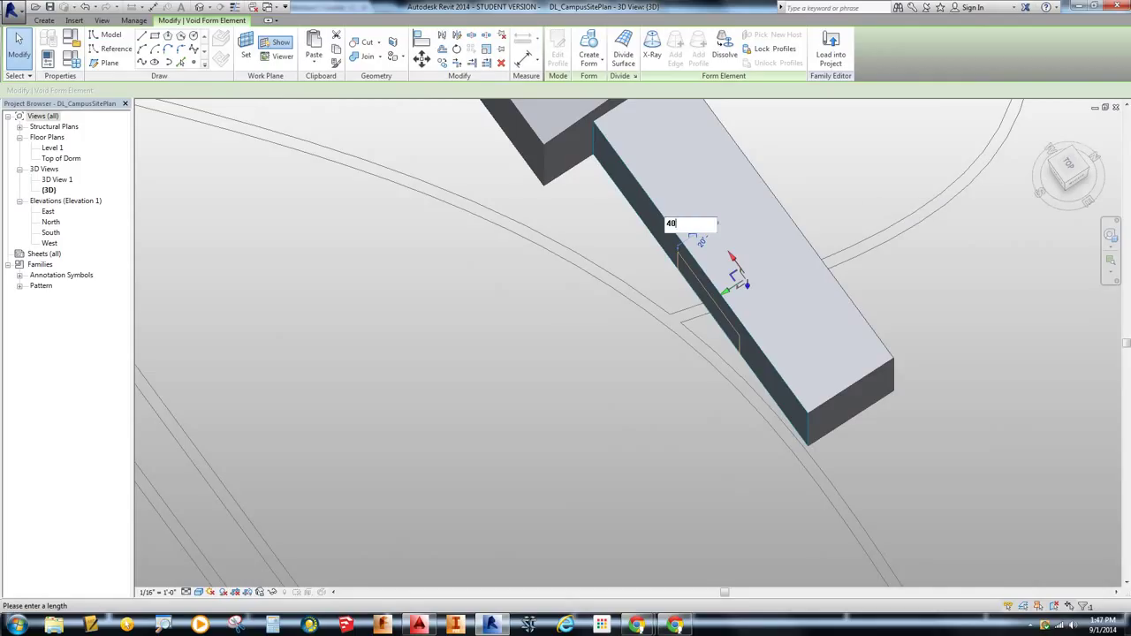
pyautogui.press('Return')
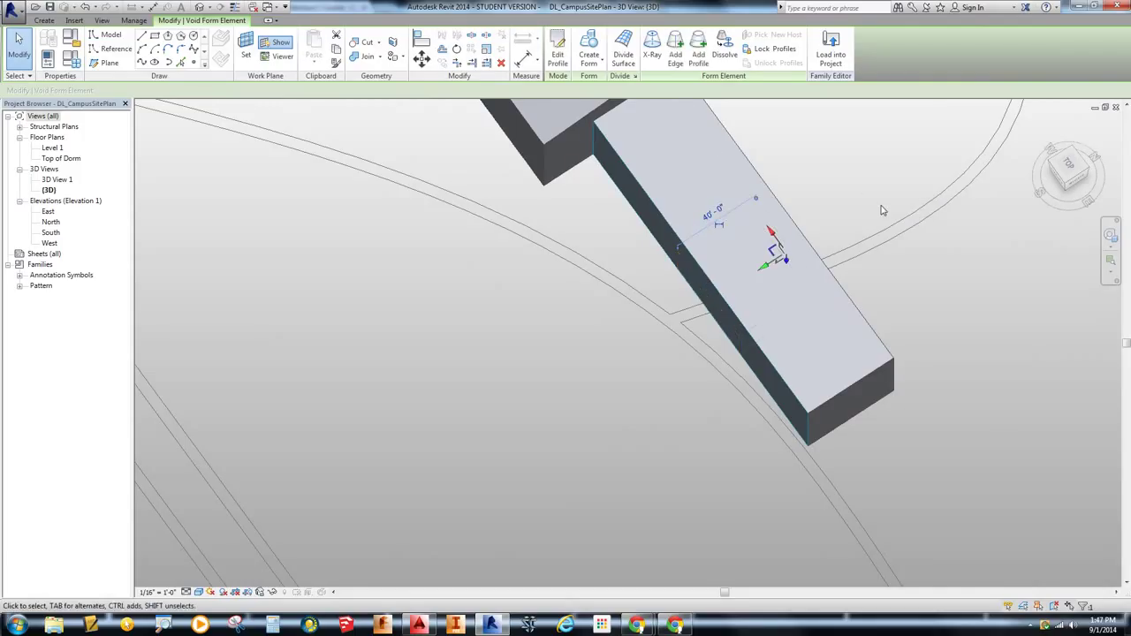
pyautogui.keyDown('shift'); pyautogui.moveTo(879, 208); pyautogui.dragTo(765, 220, button='middle'); pyautogui.keyUp('shift')
pyautogui.click(759, 204)
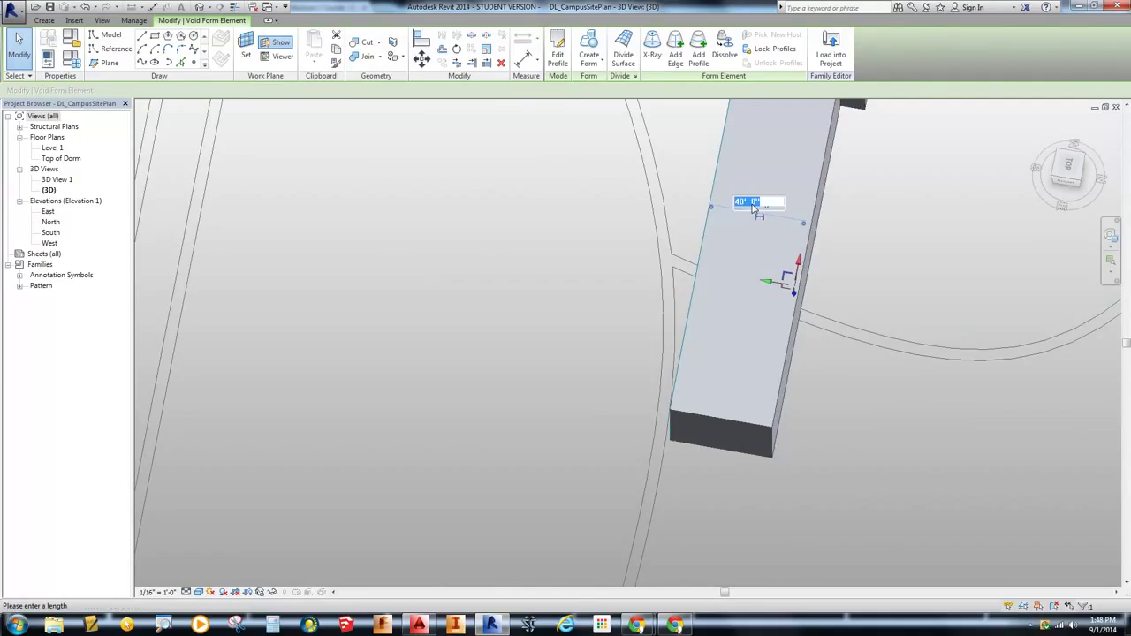
pyautogui.write('50')
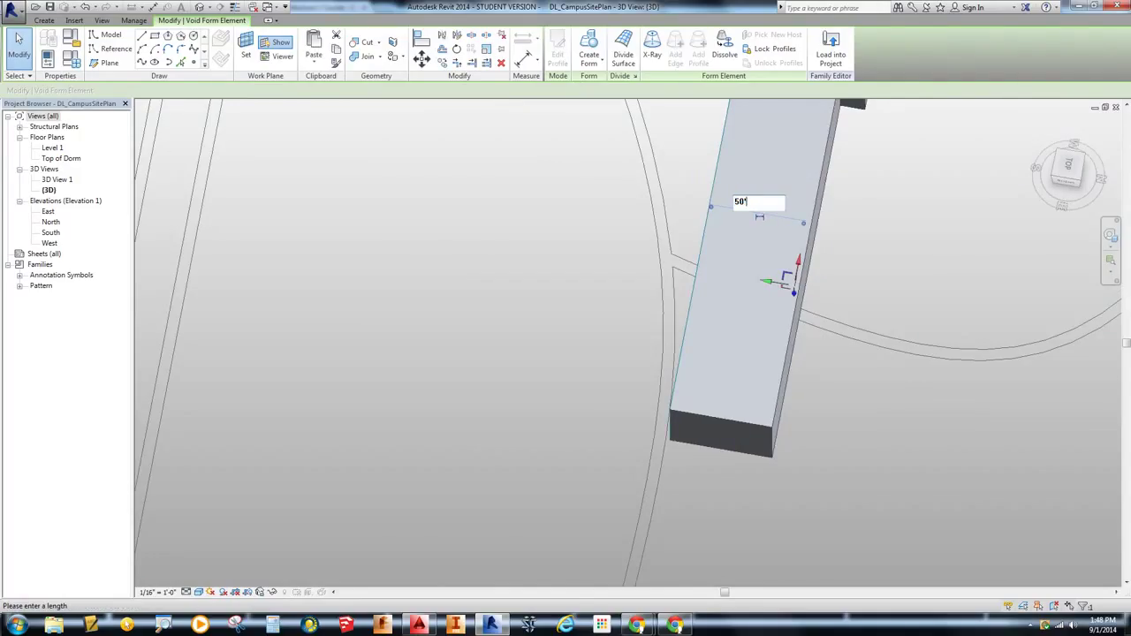
pyautogui.press('Return')
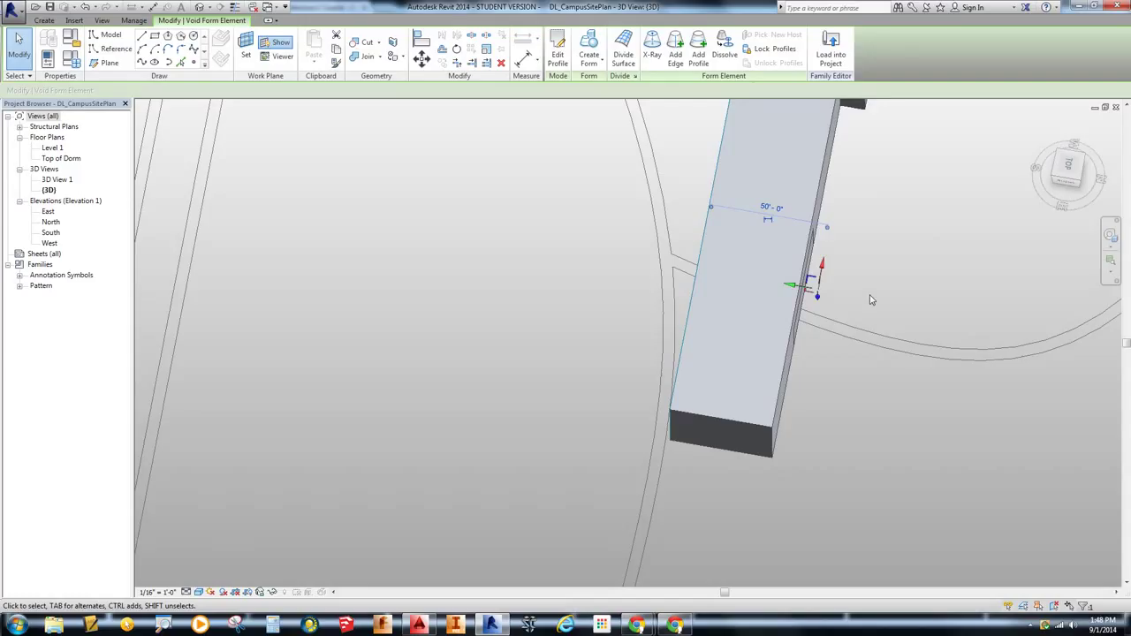
pyautogui.keyDown('shift'); pyautogui.moveTo(879, 292); pyautogui.dragTo(862, 264, button='middle'); pyautogui.keyUp('shift')
pyautogui.click(861, 265)
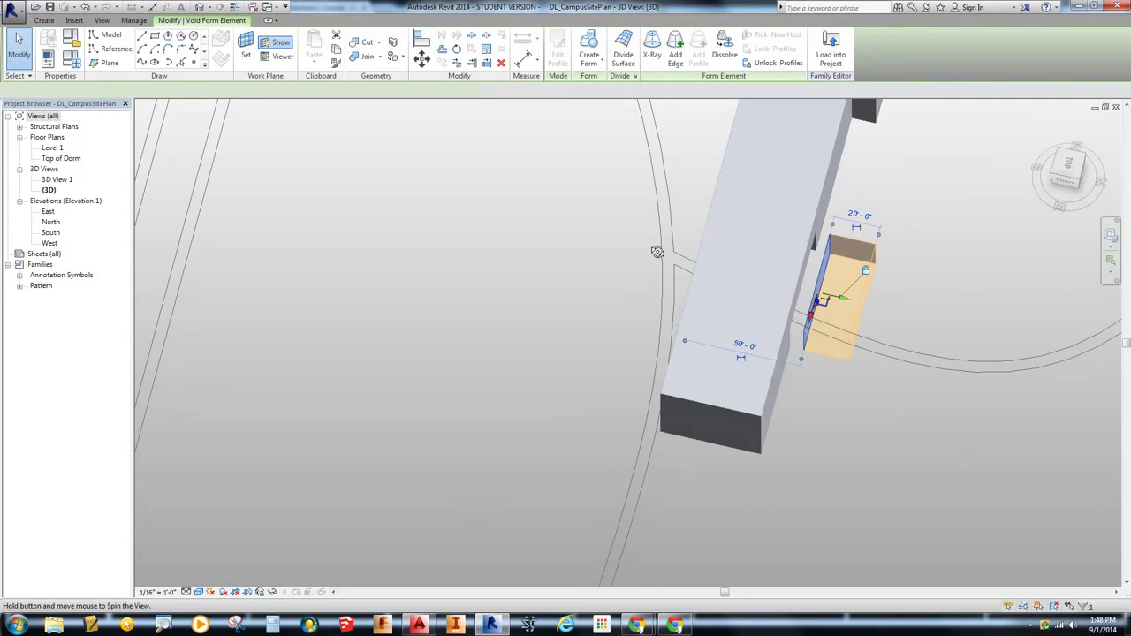
pyautogui.keyDown('shift'); pyautogui.moveTo(656, 252); pyautogui.dragTo(751, 378, button='middle'); pyautogui.keyUp('shift')
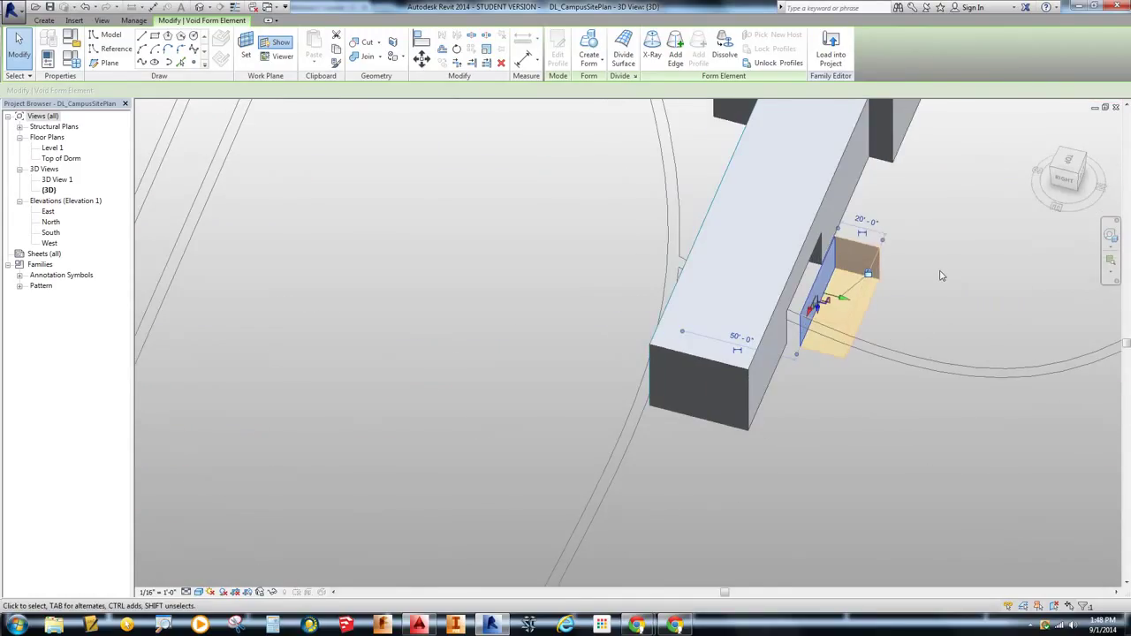
pyautogui.click(909, 284)
pyautogui.scroll(5, 905, 283)
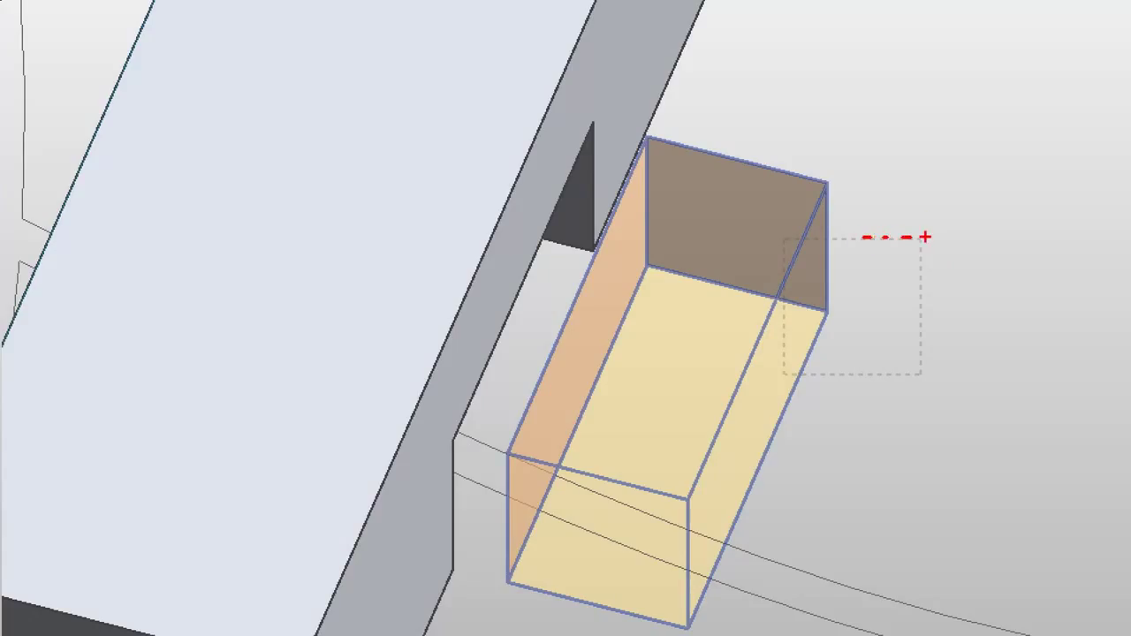
pyautogui.moveTo(925, 236); pyautogui.dragTo(921, 316)
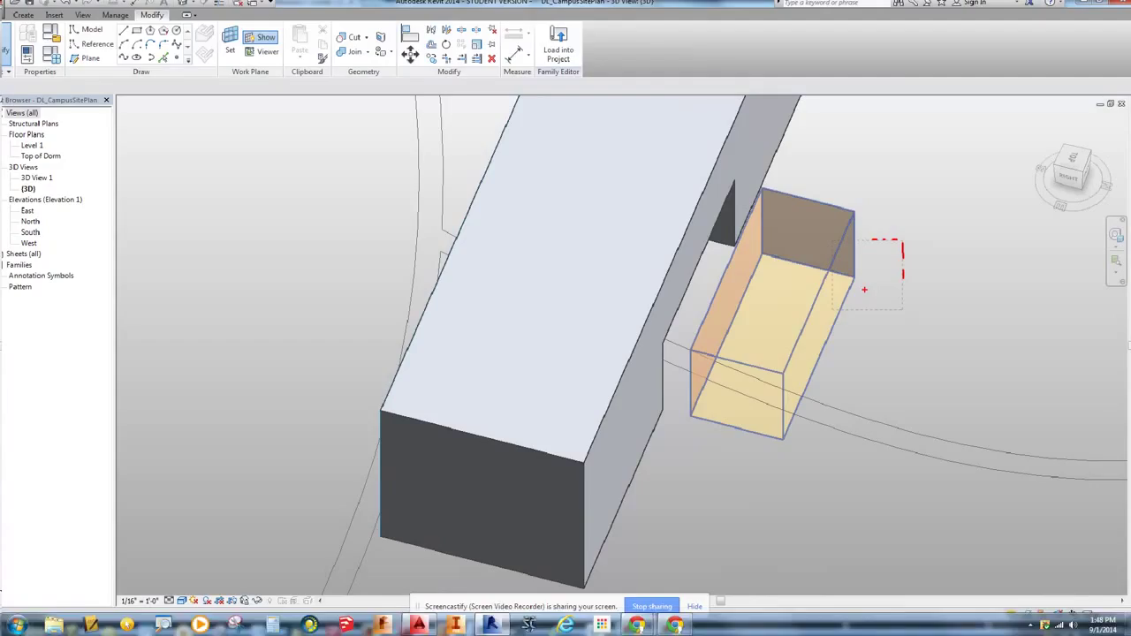
pyautogui.press('Escape')
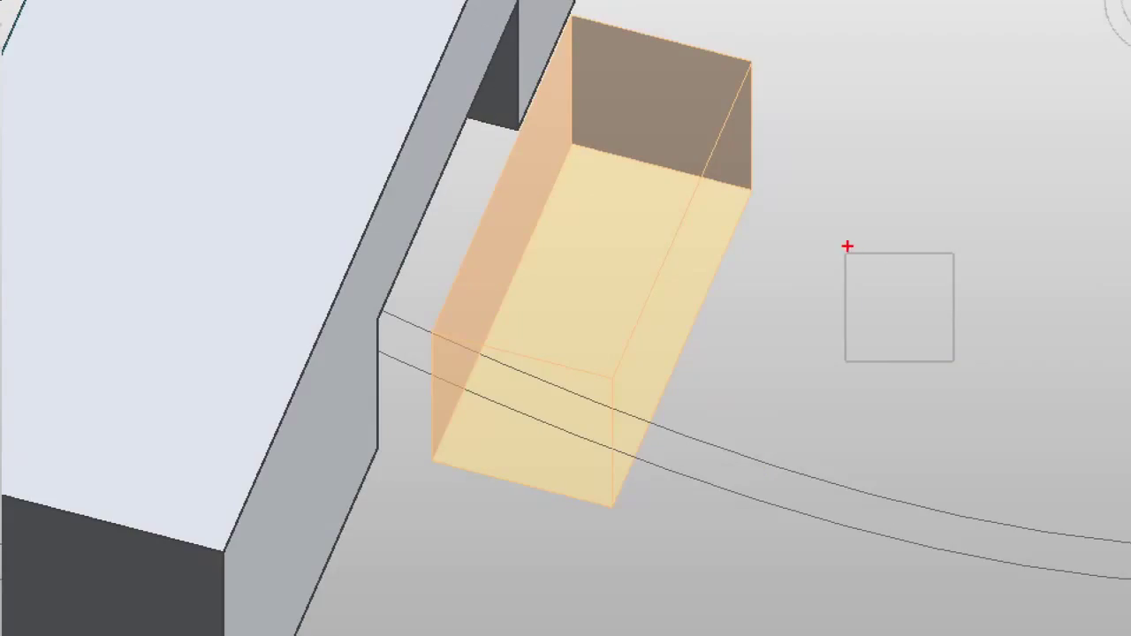
pyautogui.moveTo(843, 258)
pyautogui.mouseDown()
pyautogui.moveTo(937, 254)
pyautogui.moveTo(986, 273)
pyautogui.moveTo(948, 359)
pyautogui.moveTo(834, 359)
pyautogui.moveTo(854, 230)
pyautogui.mouseUp()
pyautogui.moveTo(906, 280); pyautogui.dragTo(897, 299)
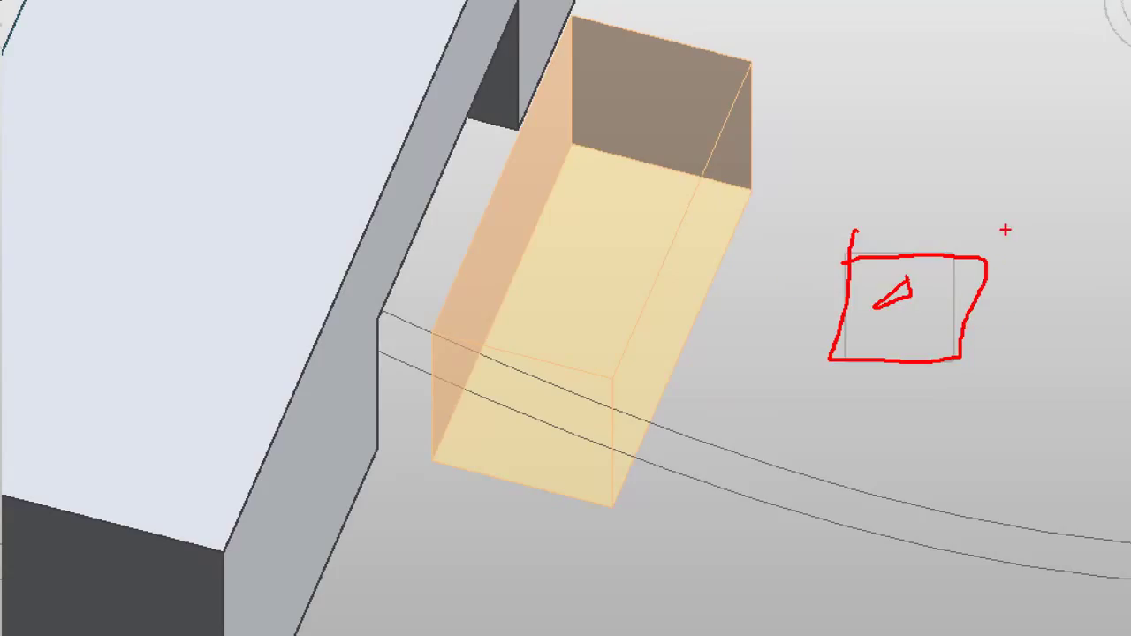
pyautogui.moveTo(1002, 229)
pyautogui.mouseDown()
pyautogui.moveTo(961, 252)
pyautogui.moveTo(1012, 261)
pyautogui.moveTo(998, 232)
pyautogui.mouseUp()
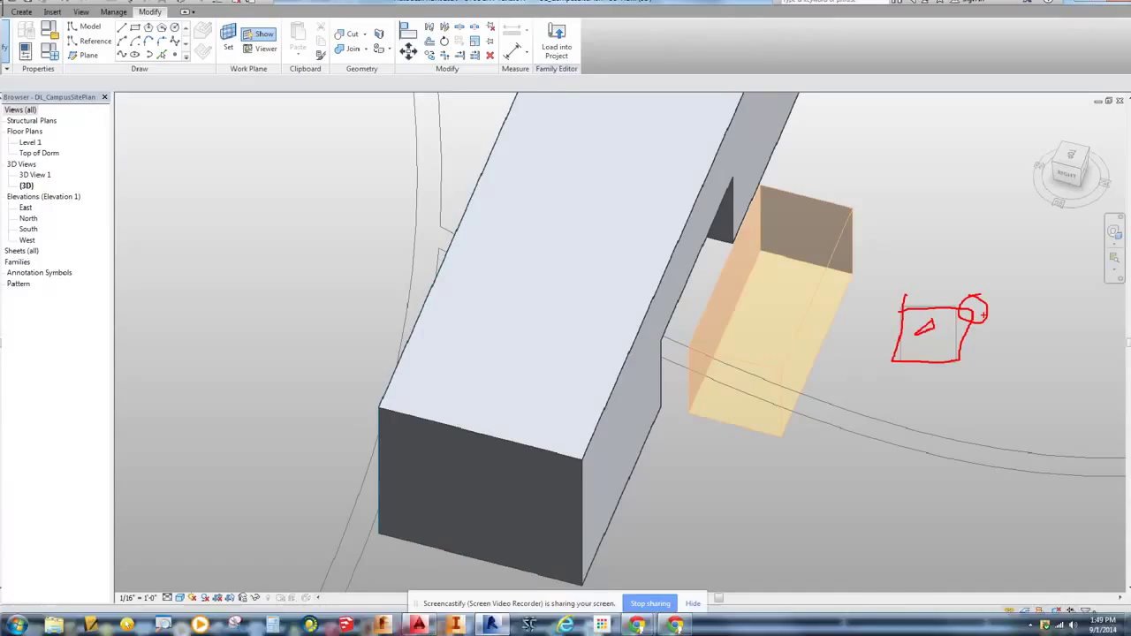
pyautogui.moveTo(959, 294)
pyautogui.keyDown('shift'); pyautogui.mouseDown(button='middle')
pyautogui.moveTo(860, 309)
pyautogui.moveTo(978, 289)
pyautogui.mouseUp(button='middle'); pyautogui.keyUp('shift')
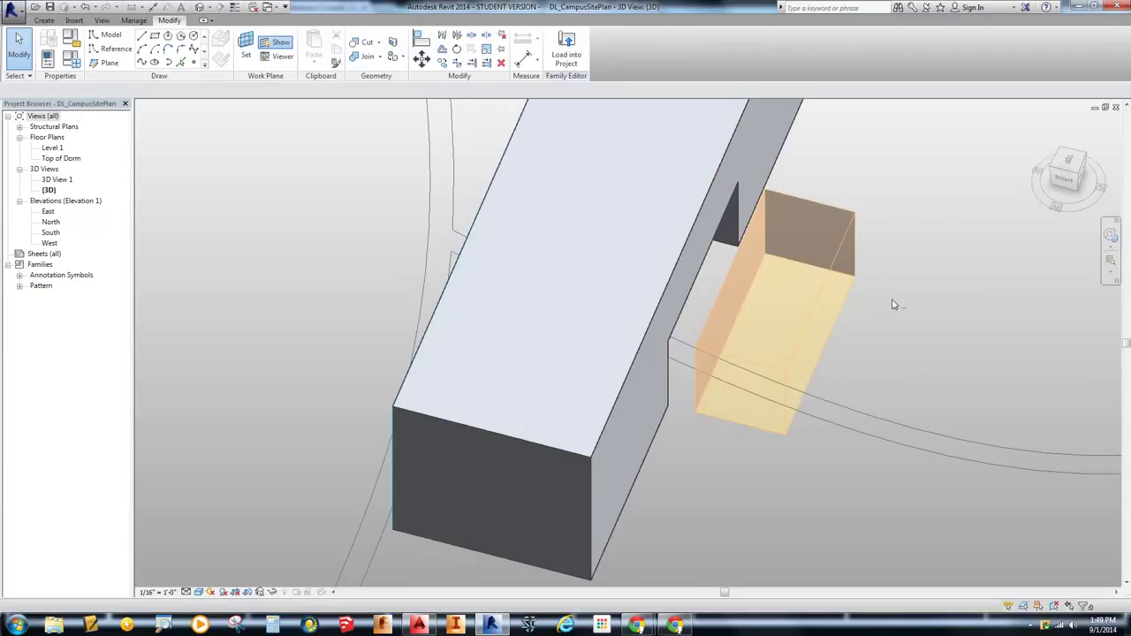
# Delete the void form, leaving the walkway opening, and review both masses.
pyautogui.click(841, 258)
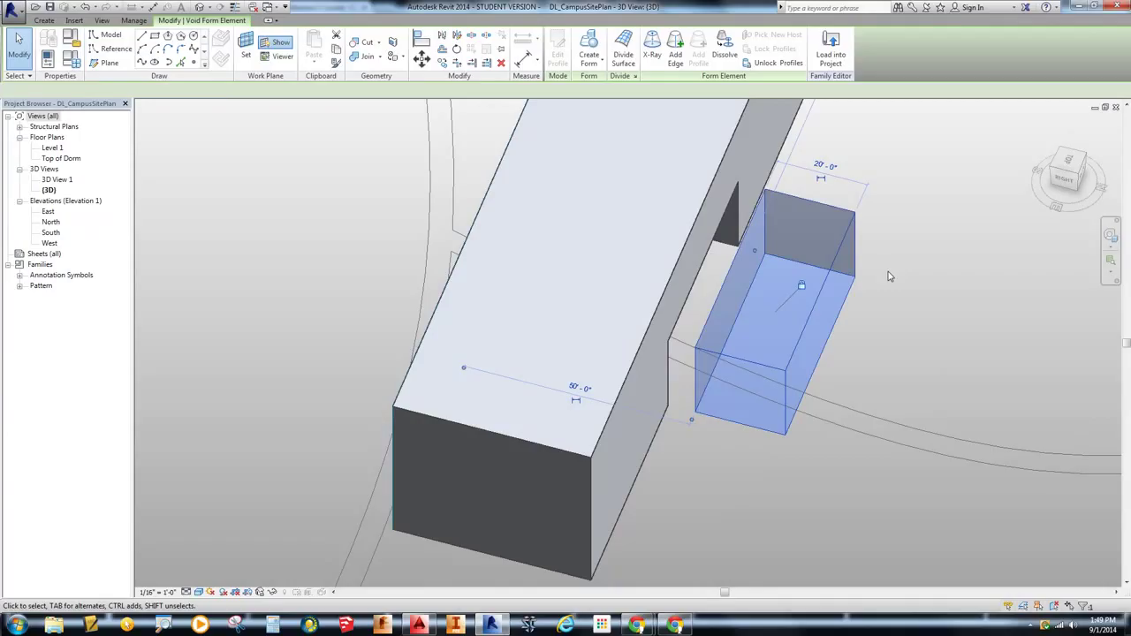
pyautogui.press('Delete')
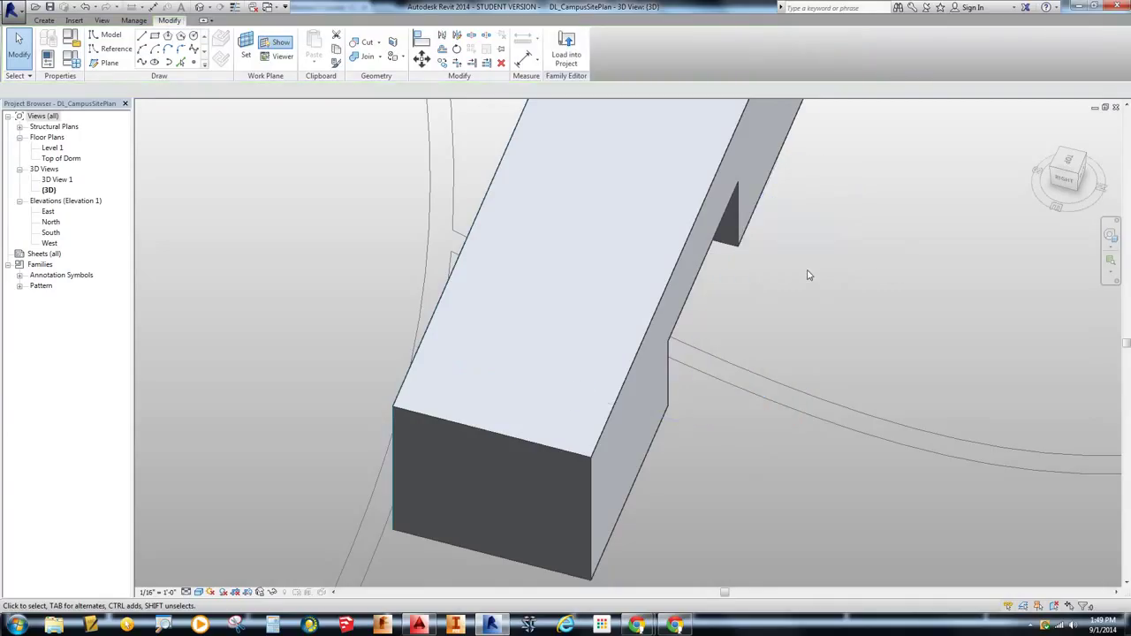
pyautogui.keyDown('shift'); pyautogui.moveTo(723, 328); pyautogui.dragTo(937, 326, button='middle'); pyautogui.keyUp('shift')
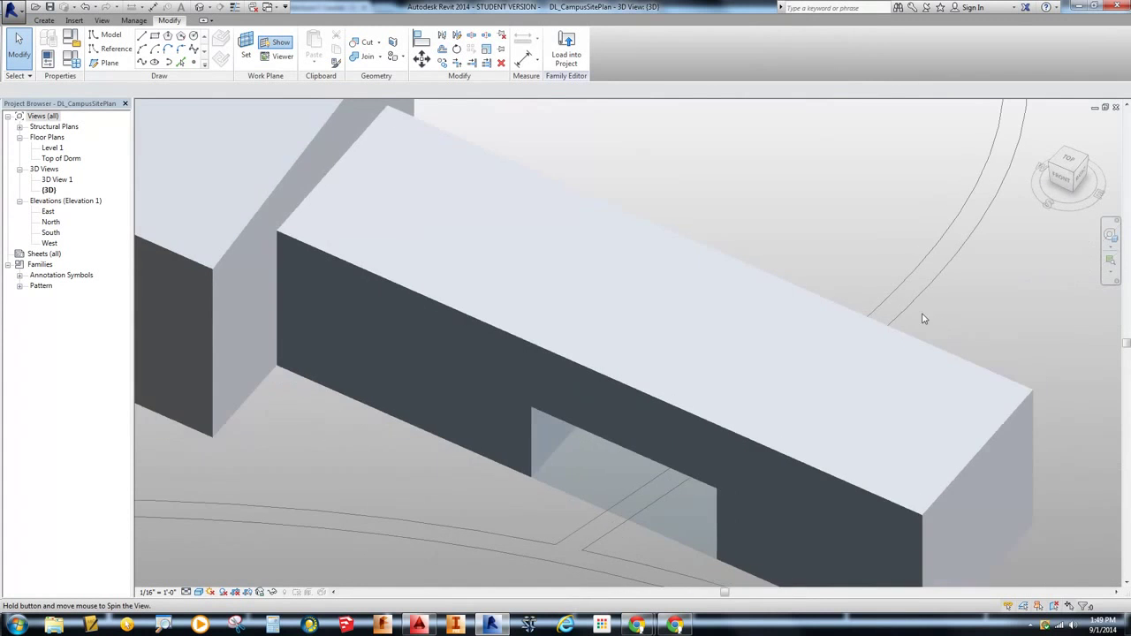
pyautogui.scroll(-5, 924, 318)
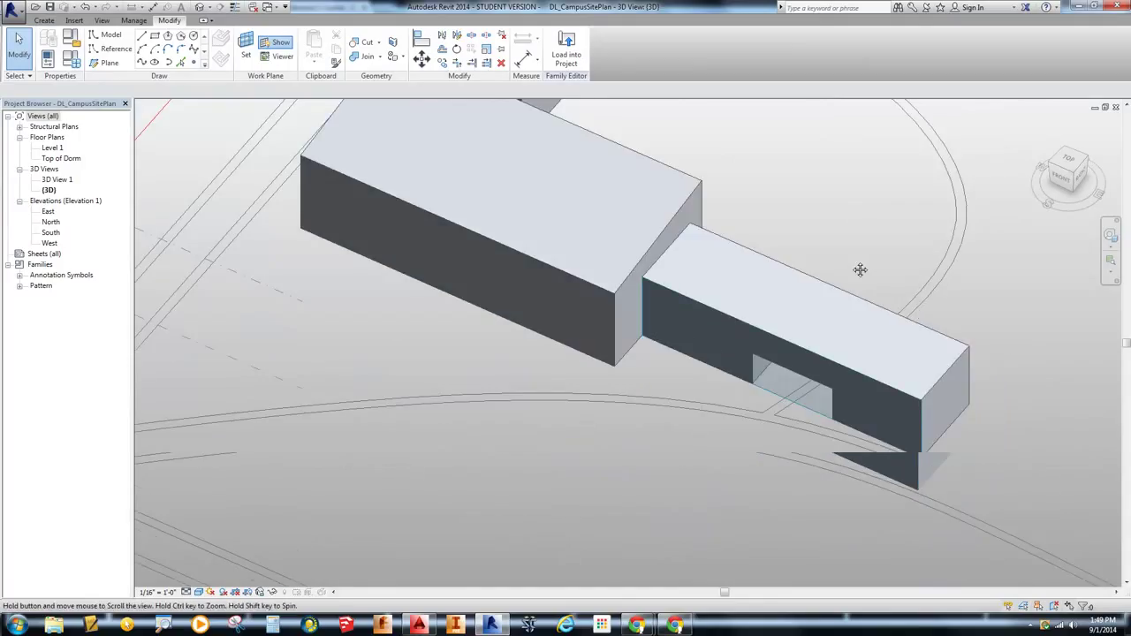
pyautogui.moveTo(869, 330); pyautogui.dragTo(670, 418, button='middle')
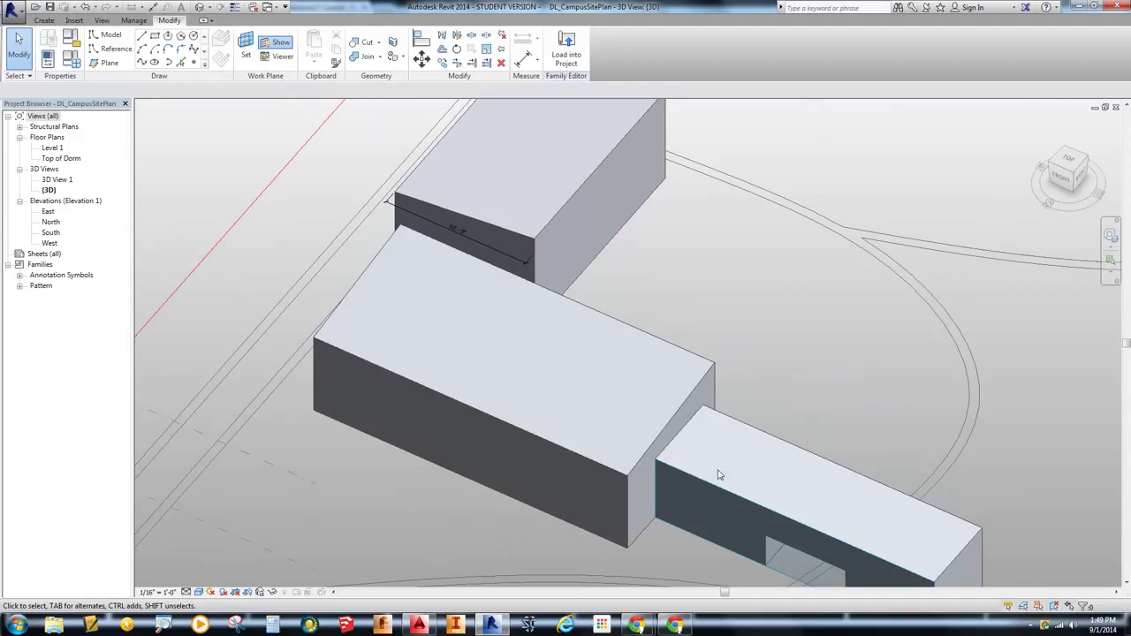
pyautogui.moveTo(868, 409); pyautogui.dragTo(858, 285, button='middle')
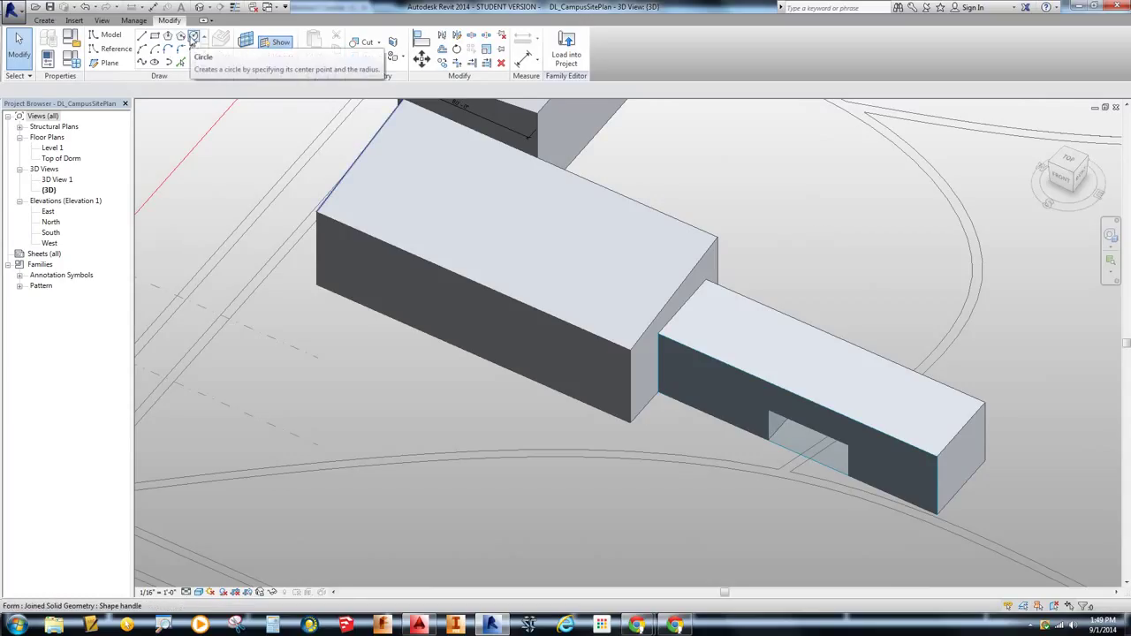
# Draw a circle on the long wing's top face, set as the work plane.
pyautogui.click(193, 36)
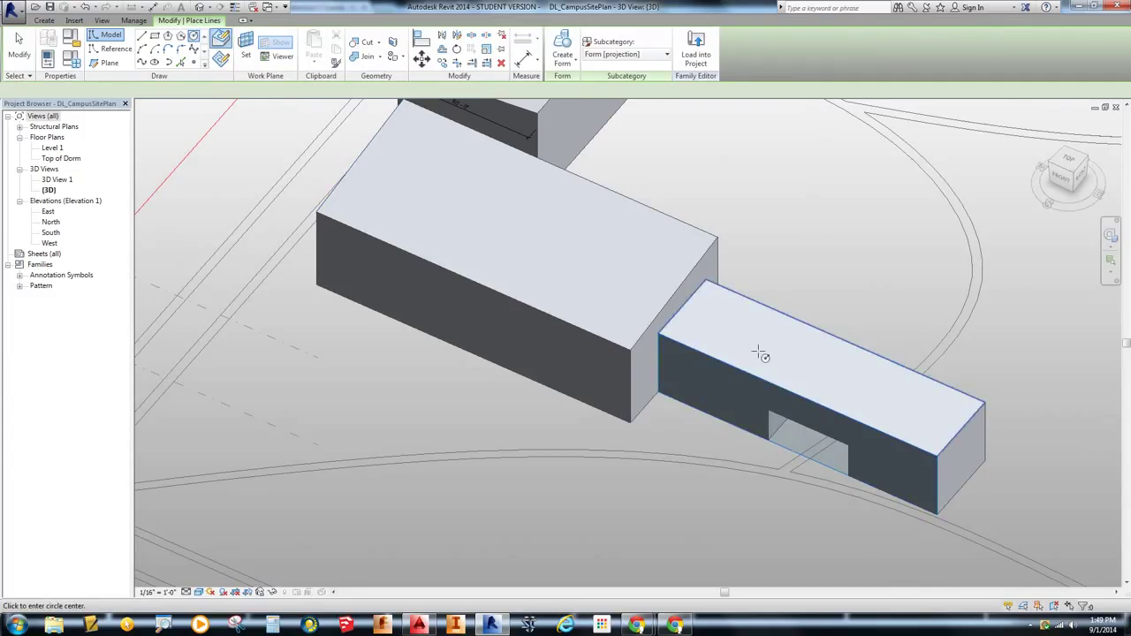
pyautogui.press('Escape')
pyautogui.press('Escape')
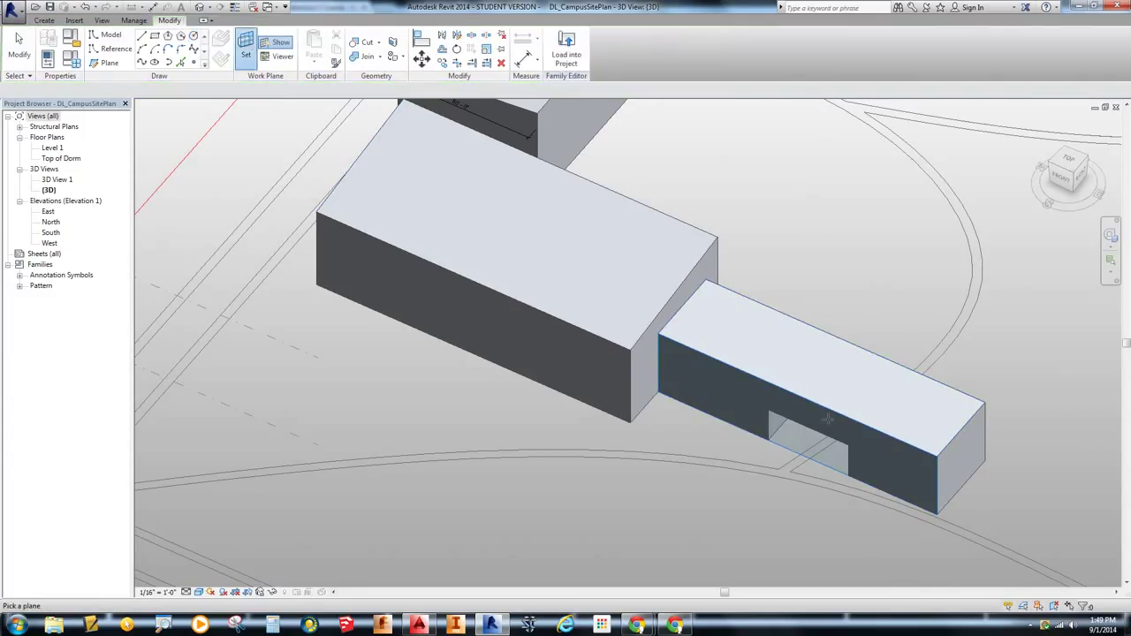
pyautogui.click(831, 337)
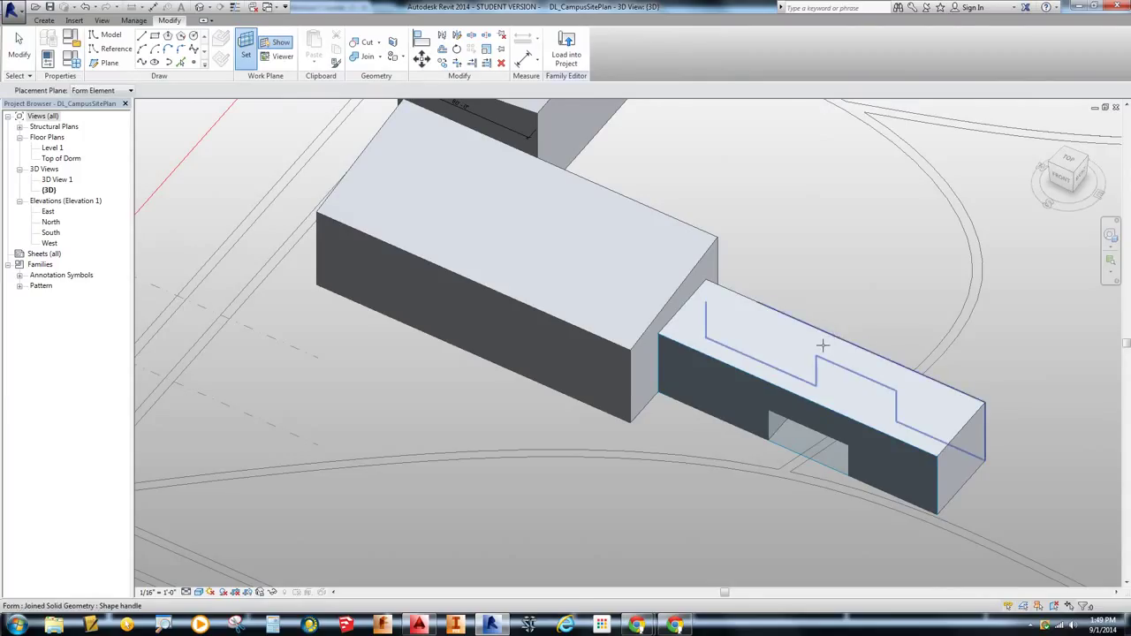
pyautogui.click(764, 375)
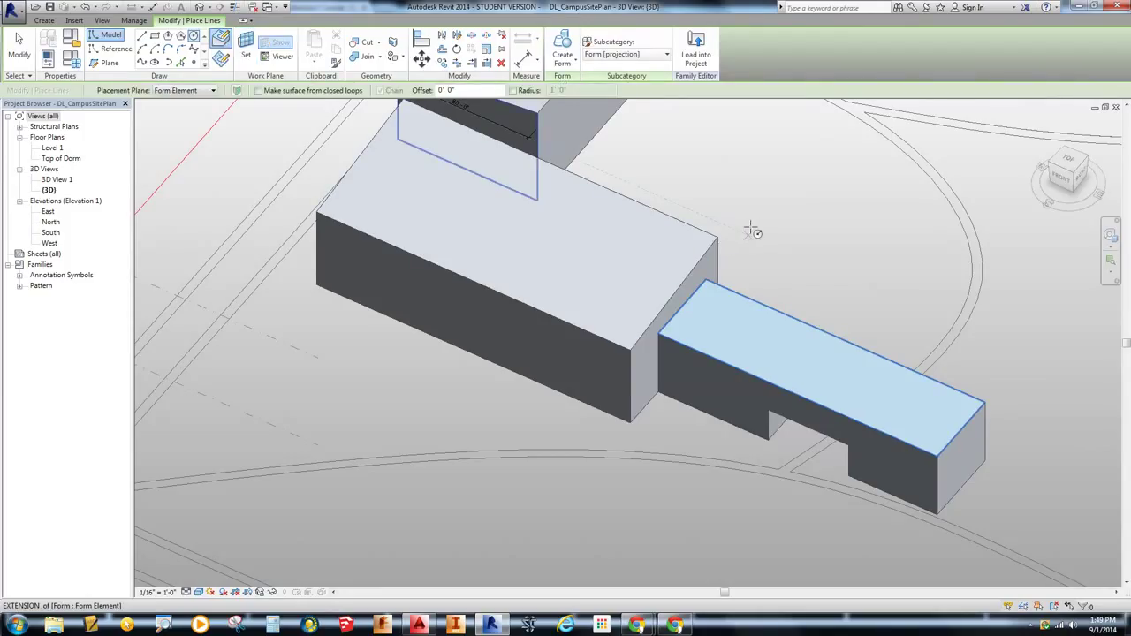
pyautogui.click(828, 368)
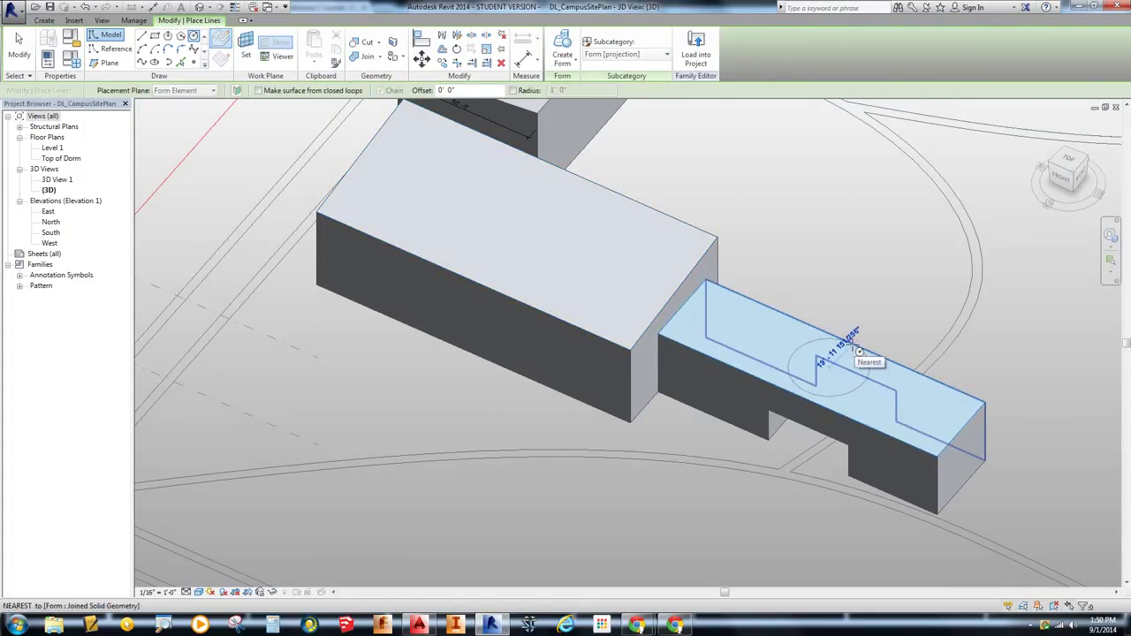
pyautogui.click(858, 352)
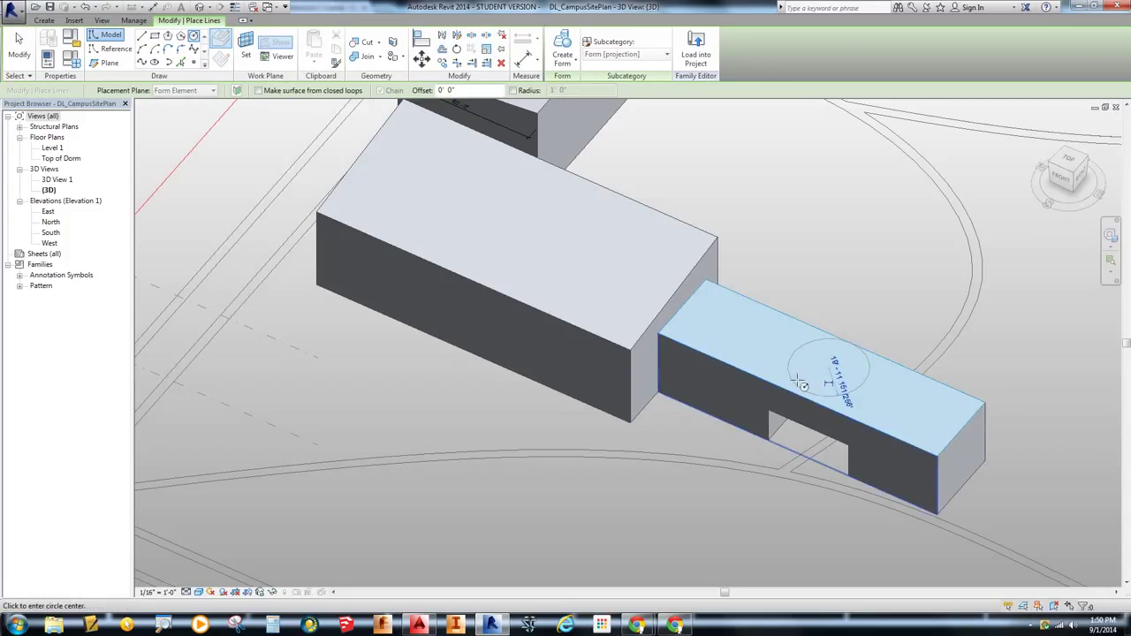
# Move the circle slightly from its centre to a new spot on the roof.
pyautogui.click(420, 65)
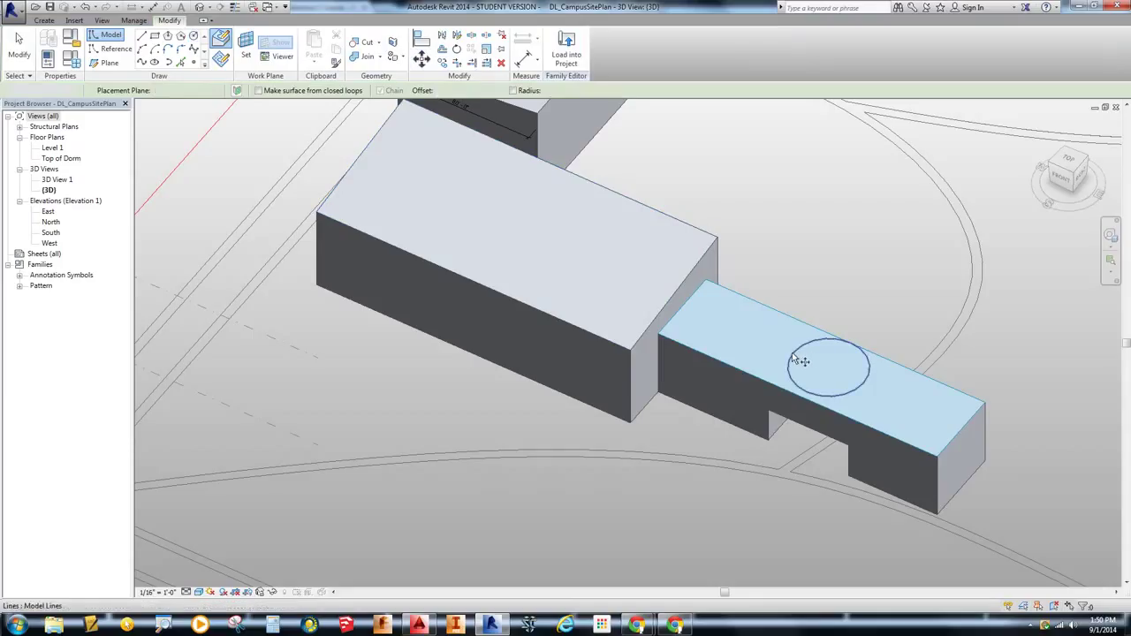
pyautogui.click(864, 387)
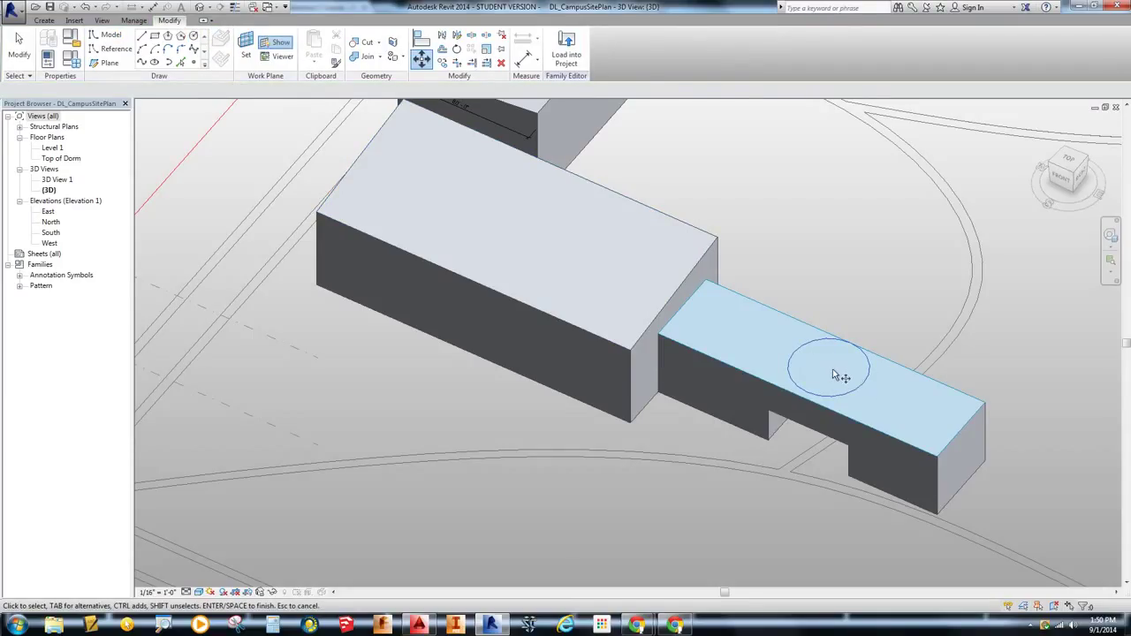
pyautogui.rightClick(850, 379)
pyautogui.click(849, 378)
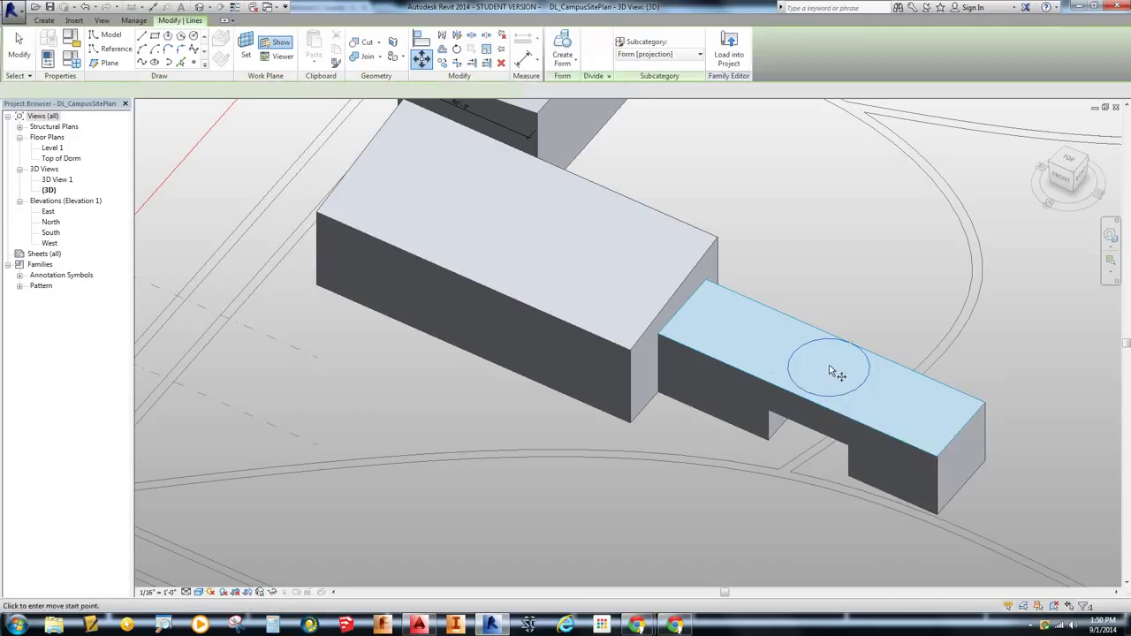
pyautogui.click(829, 371)
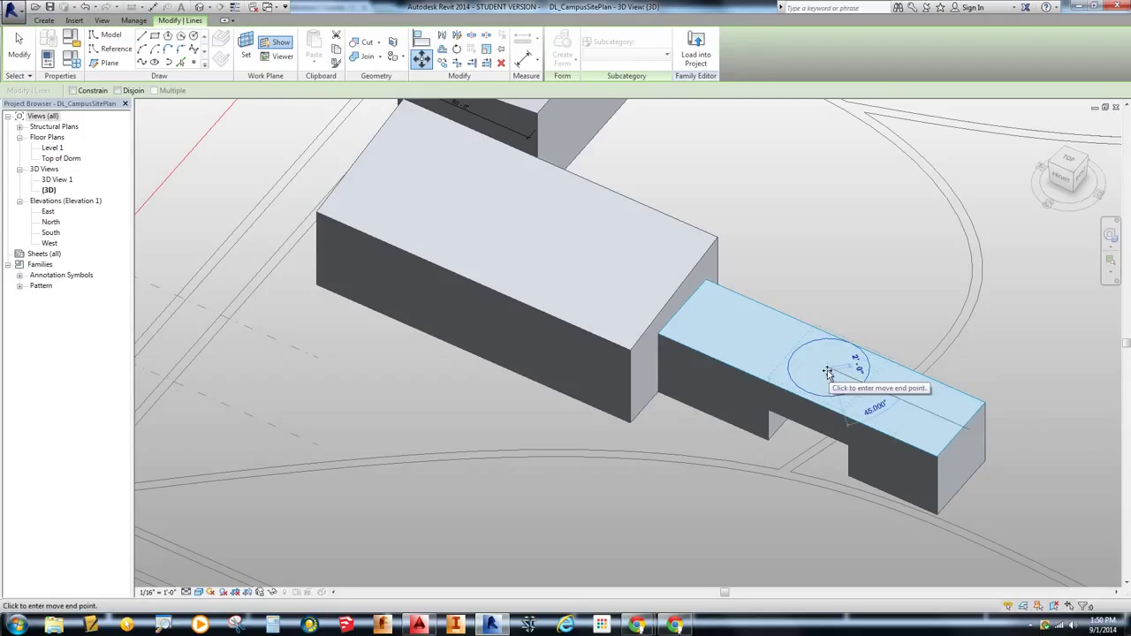
pyautogui.click(827, 375)
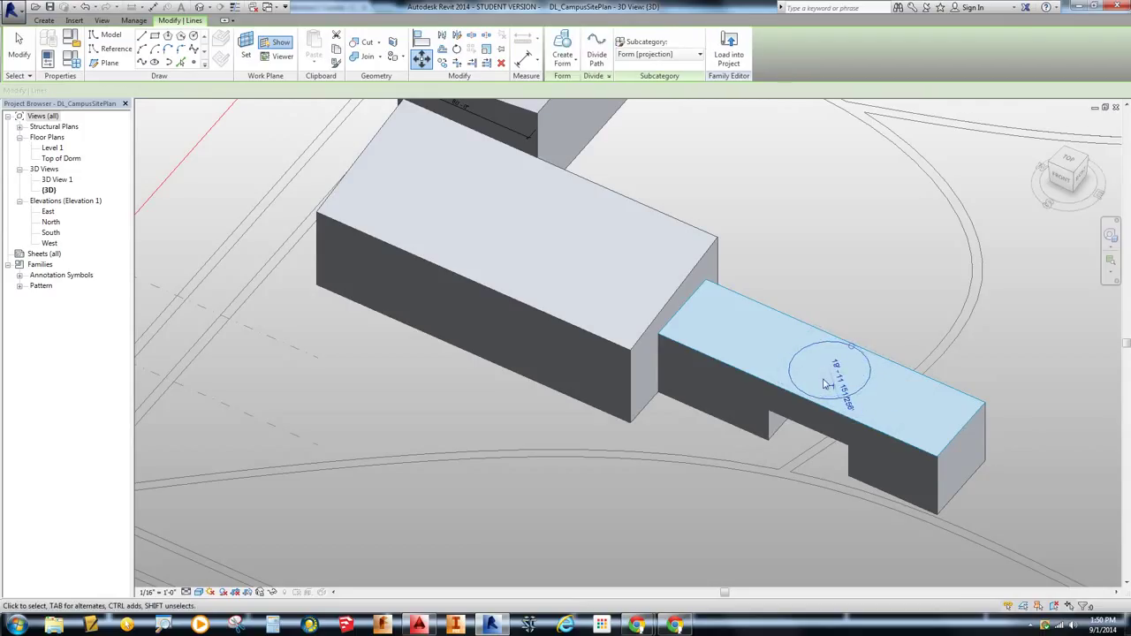
pyautogui.press('Escape')
# Turn the circle into a solid sphere form, making the roof dome.
pyautogui.click(868, 375)
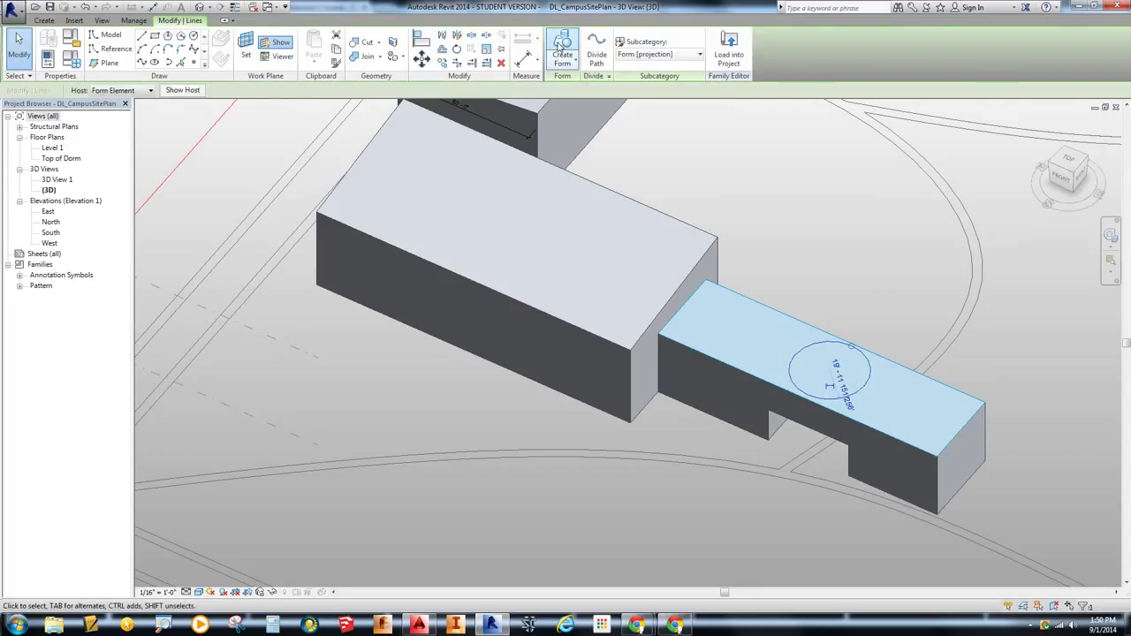
pyautogui.click(558, 66)
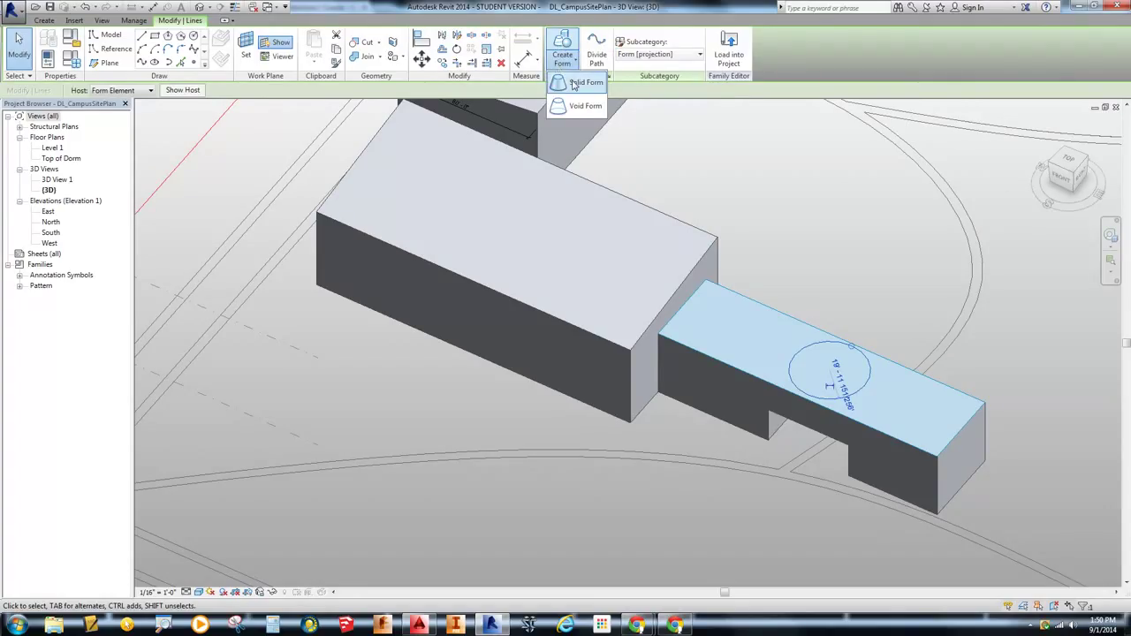
pyautogui.click(576, 84)
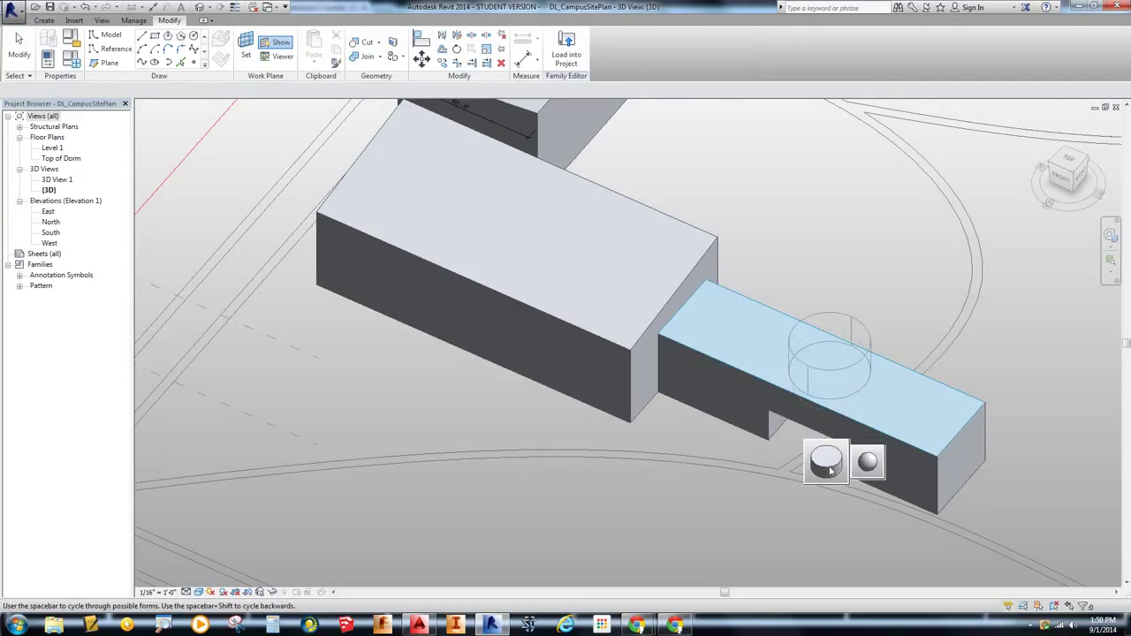
pyautogui.click(869, 461)
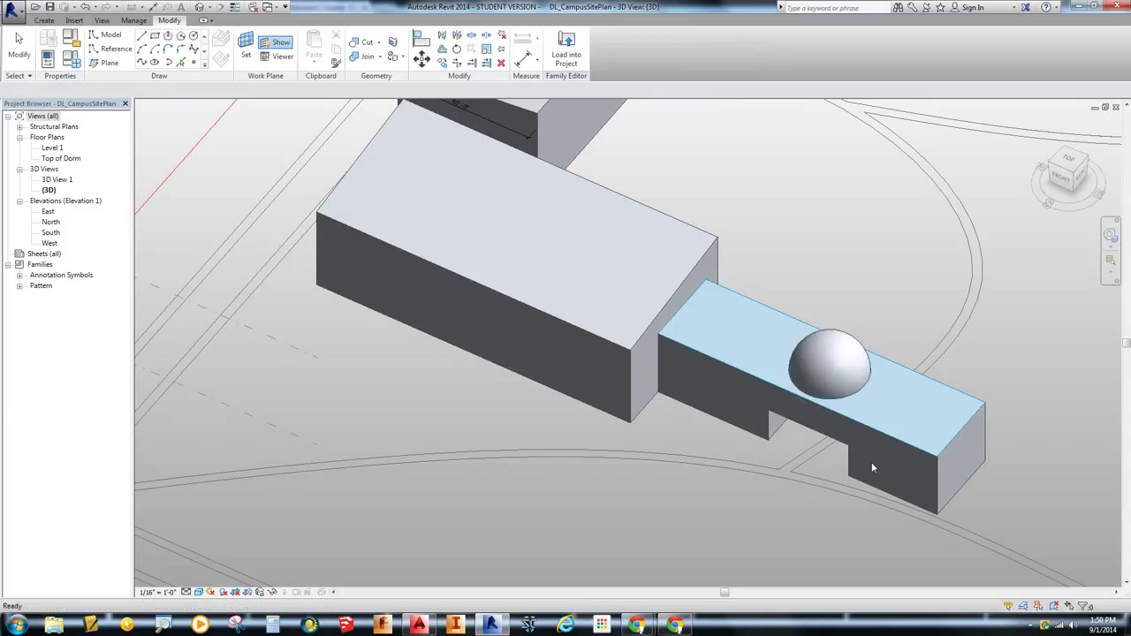
pyautogui.keyDown('shift'); pyautogui.moveTo(769, 445); pyautogui.dragTo(870, 415, button='middle'); pyautogui.keyUp('shift')
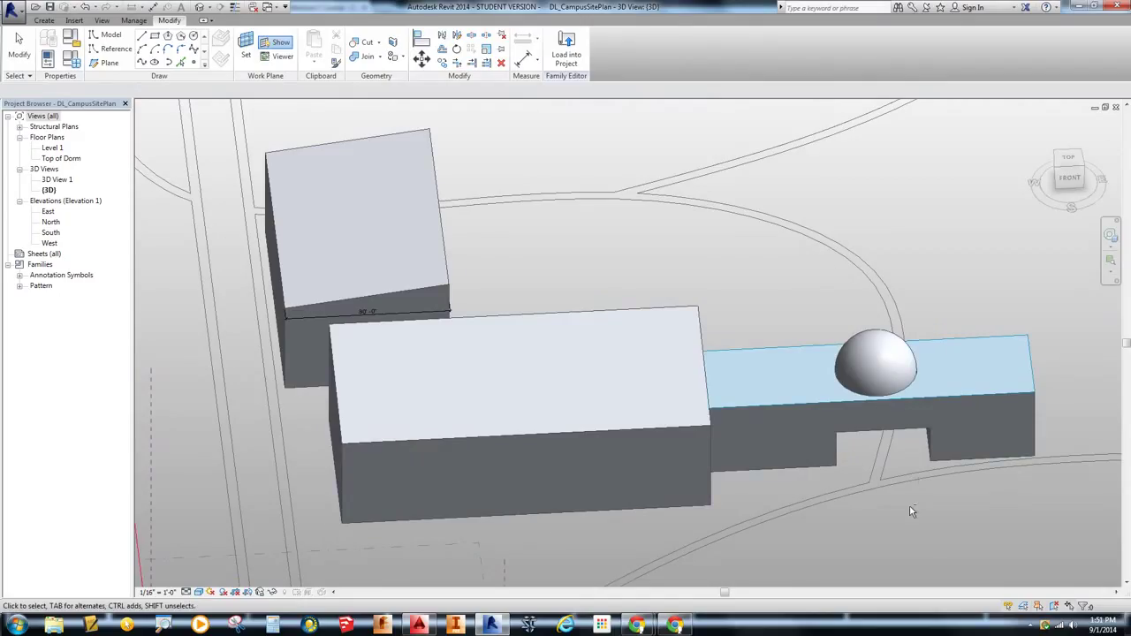
# Join the sphere dome to the wing and front block masses as one solid.
pyautogui.keyDown('shift'); pyautogui.moveTo(880, 412); pyautogui.dragTo(855, 356, button='middle'); pyautogui.keyUp('shift')
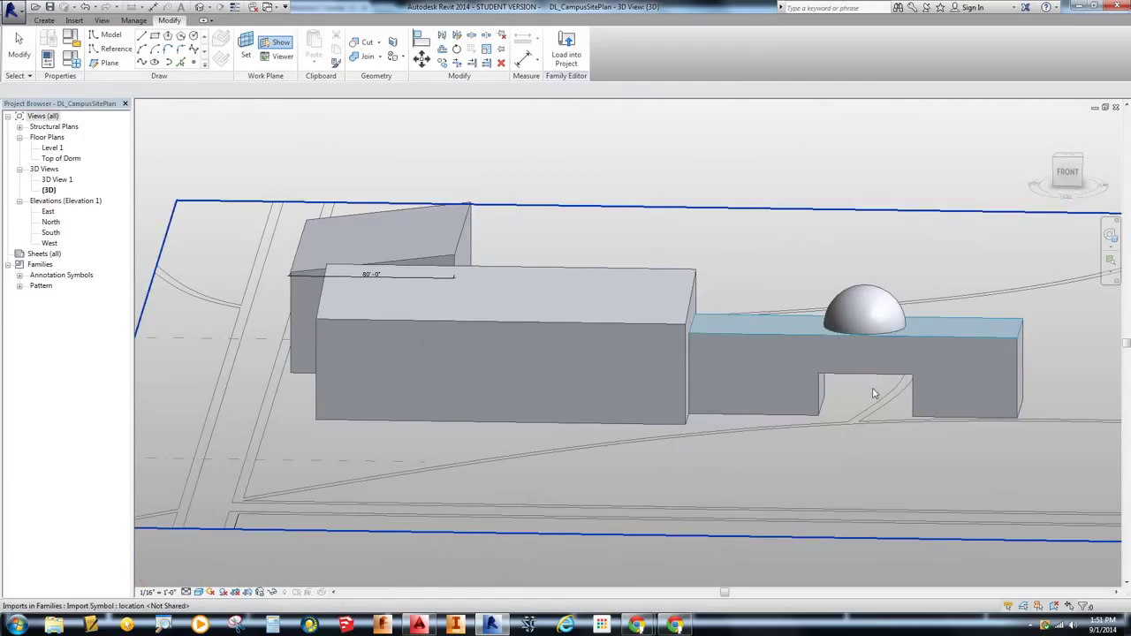
pyautogui.scroll(-1, 832, 416)
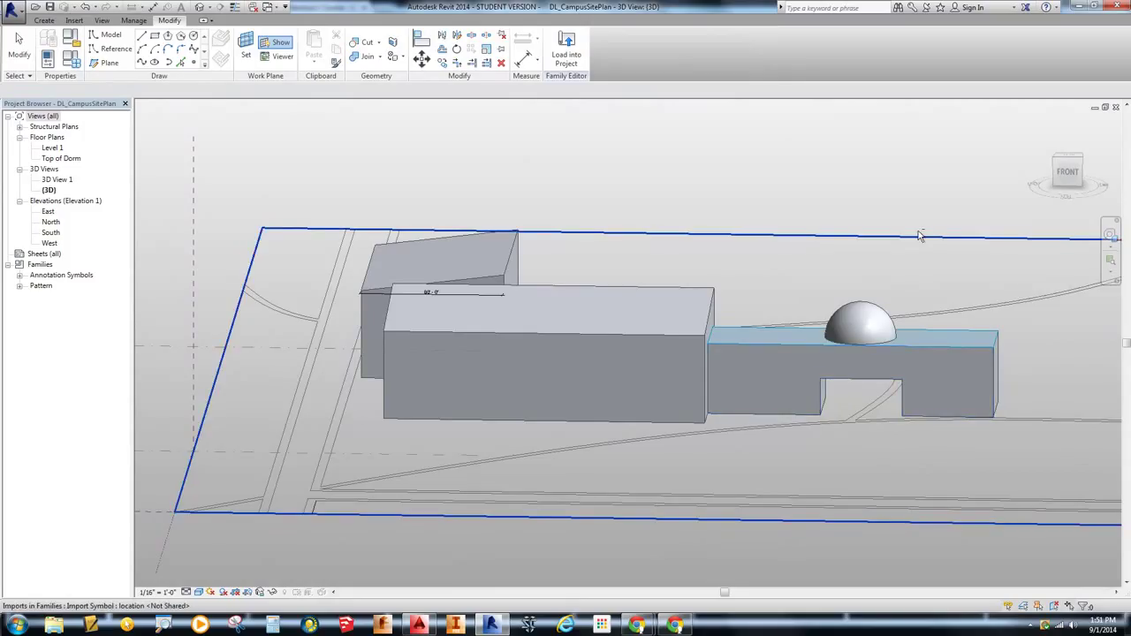
pyautogui.keyDown('shift'); pyautogui.moveTo(917, 235); pyautogui.dragTo(793, 277, button='middle'); pyautogui.keyUp('shift')
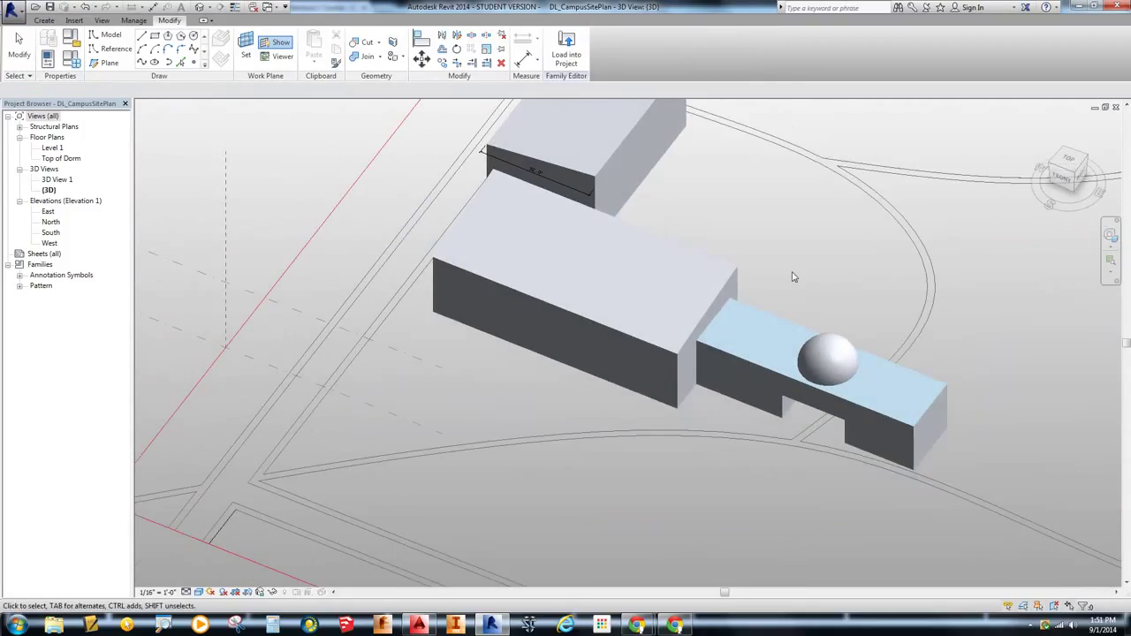
pyautogui.keyDown('shift'); pyautogui.moveTo(829, 356); pyautogui.dragTo(842, 347, button='middle'); pyautogui.keyUp('shift')
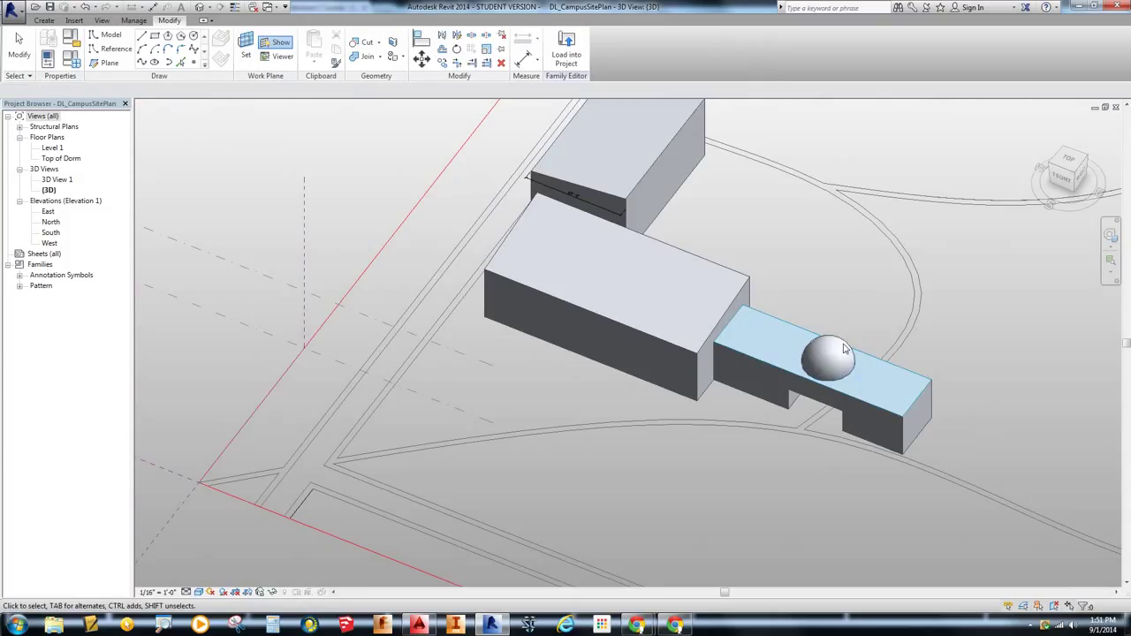
pyautogui.click(844, 348)
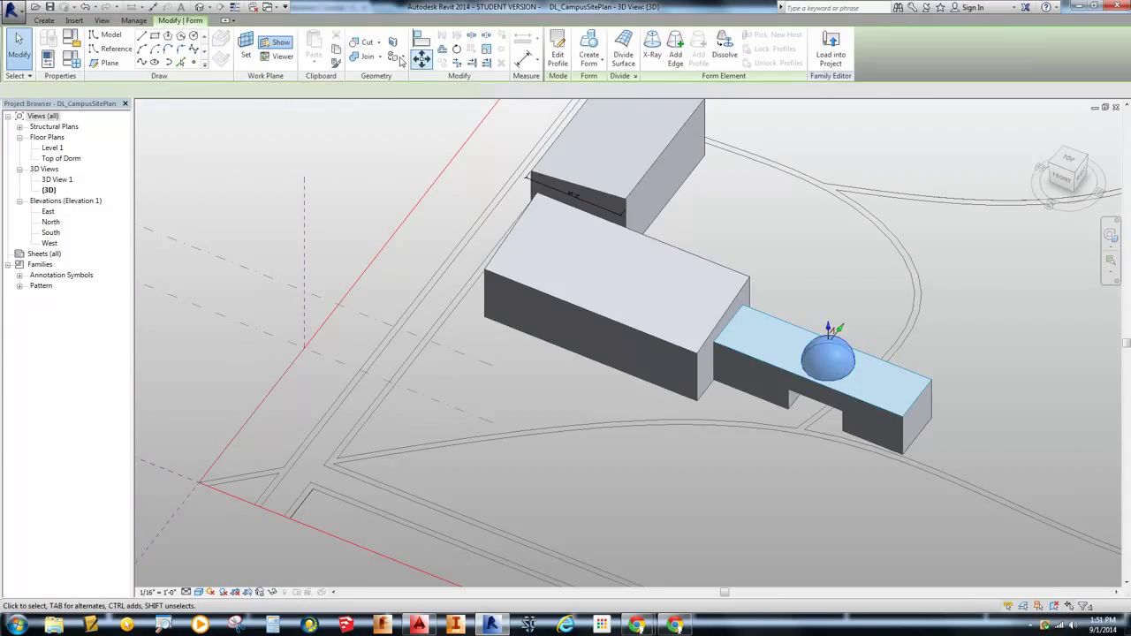
pyautogui.press('Escape')
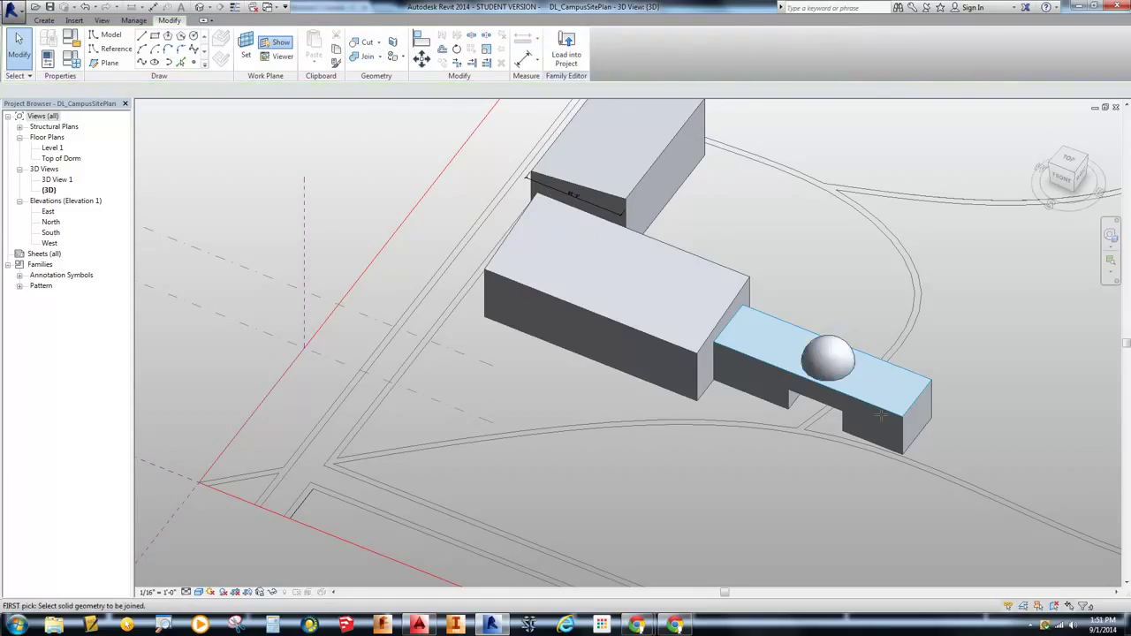
pyautogui.click(364, 56)
pyautogui.click(888, 413)
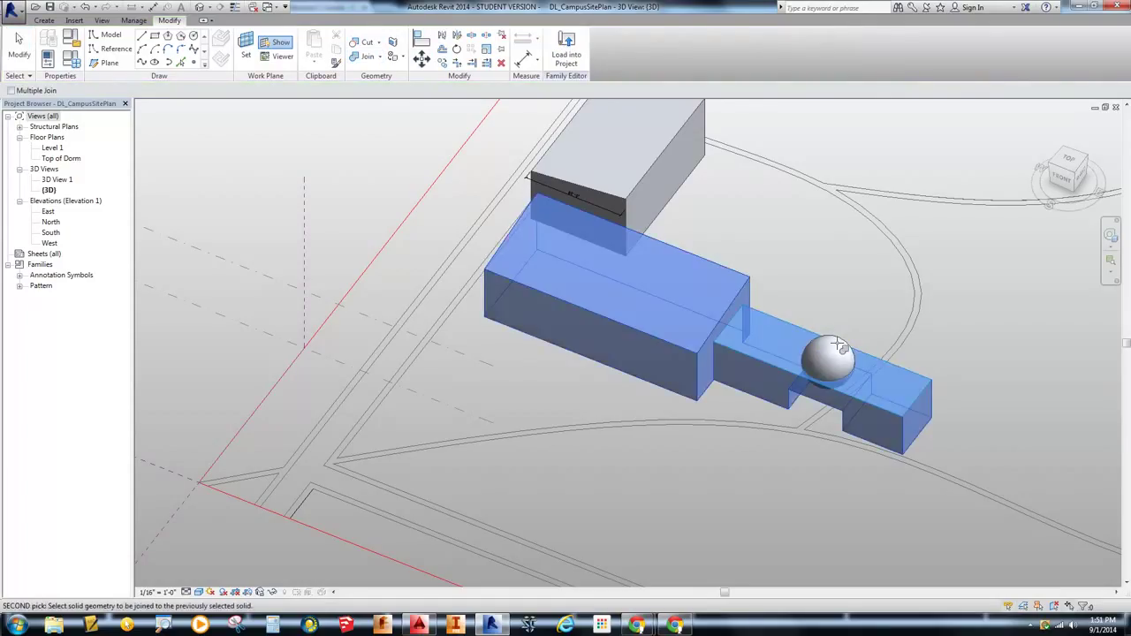
pyautogui.click(839, 343)
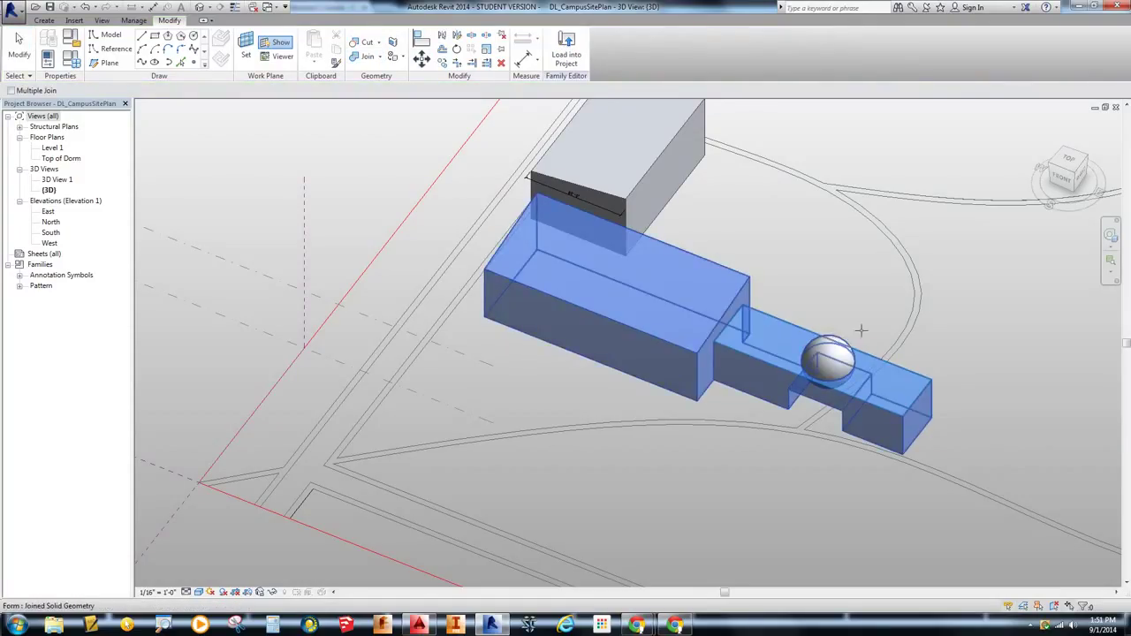
pyautogui.press('Escape')
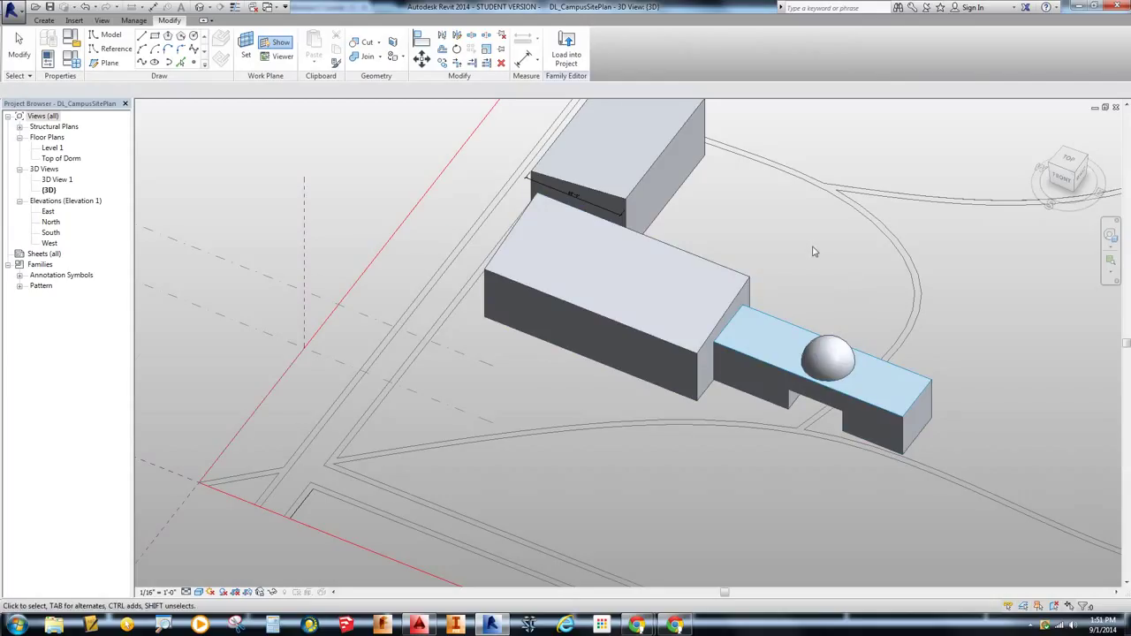
pyautogui.scroll(-2, 813, 252)
pyautogui.moveTo(813, 239); pyautogui.dragTo(810, 326, button='middle')
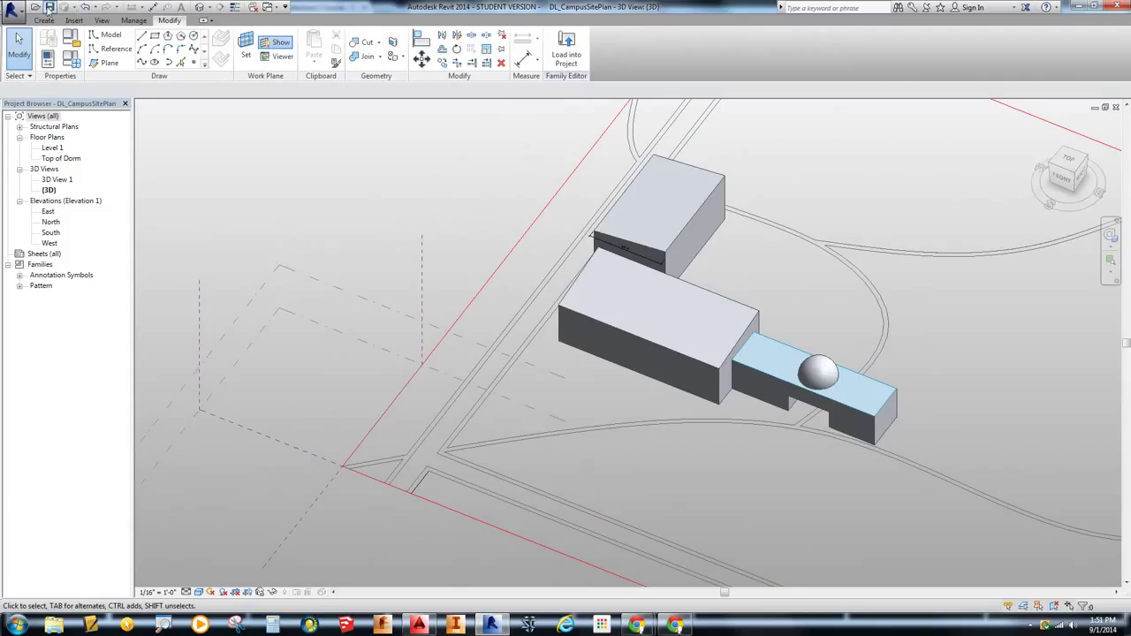